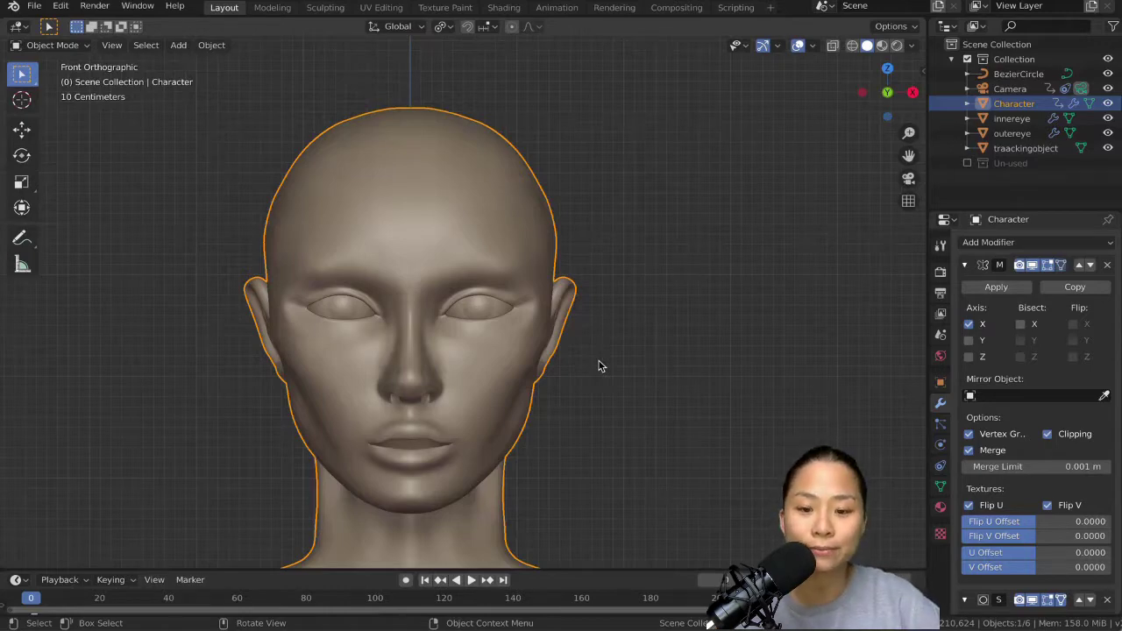
# Step: Edit the head mesh and adjust the selected eye-rim vertices, checking them from front view
pyautogui.scroll(-5, 599, 367)
pyautogui.scroll(5, 576, 334)
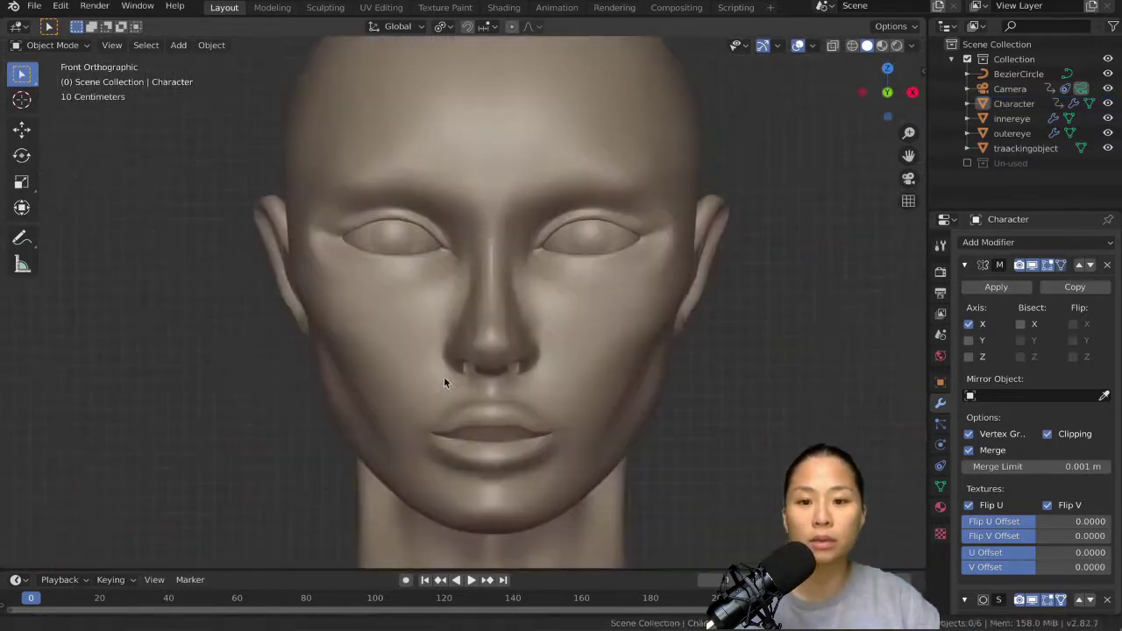
pyautogui.press('Tab')
pyautogui.scroll(5, 443, 376)
pyautogui.moveTo(409, 381); pyautogui.dragTo(234, 352, button='middle')
pyautogui.press('KP_1')
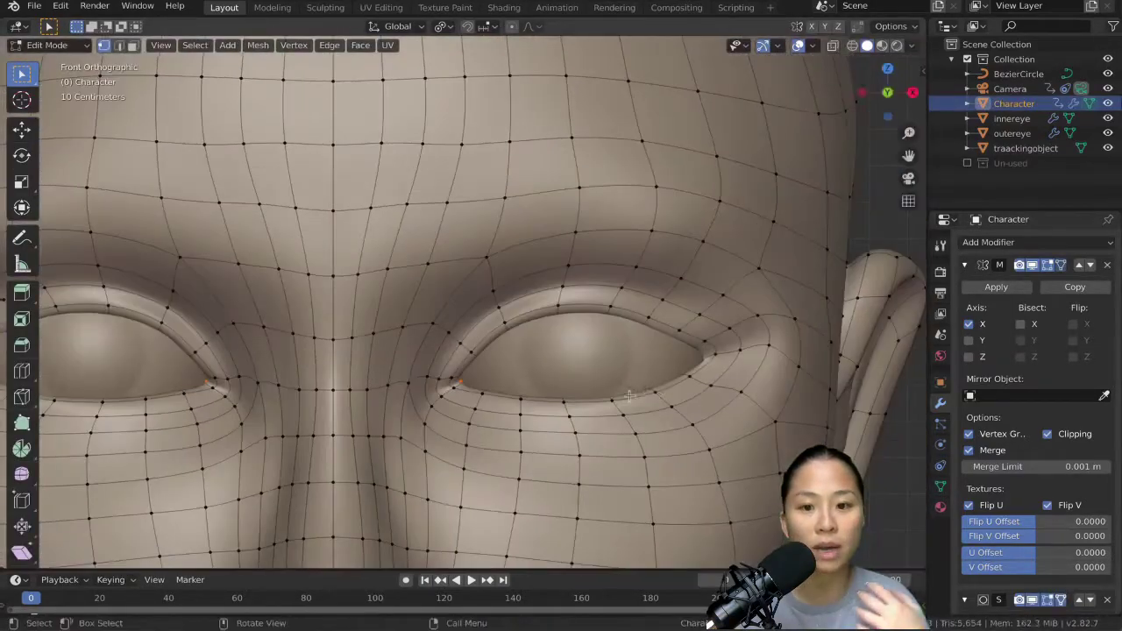
pyautogui.press('Tab')
pyautogui.press('Tab')
pyautogui.scroll(-3, 614, 360)
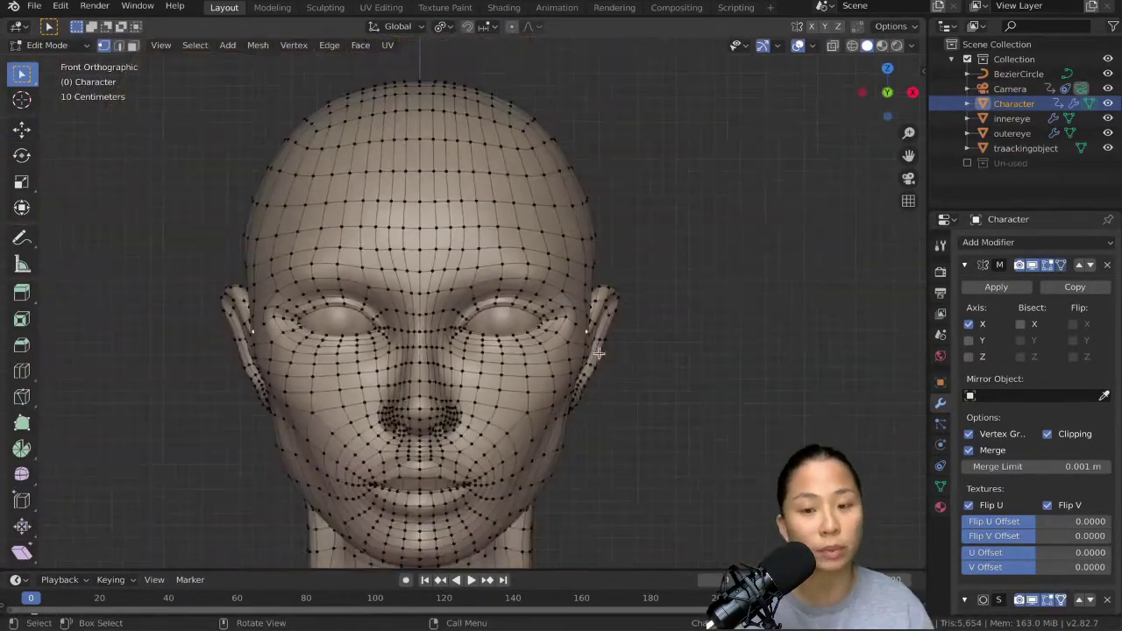
pyautogui.scroll(6, 642, 334)
pyautogui.moveTo(643, 333); pyautogui.dragTo(392, 357, button='middle')
pyautogui.rightClick(401, 311)
pyautogui.click(400, 310)
pyautogui.press('KP_1')
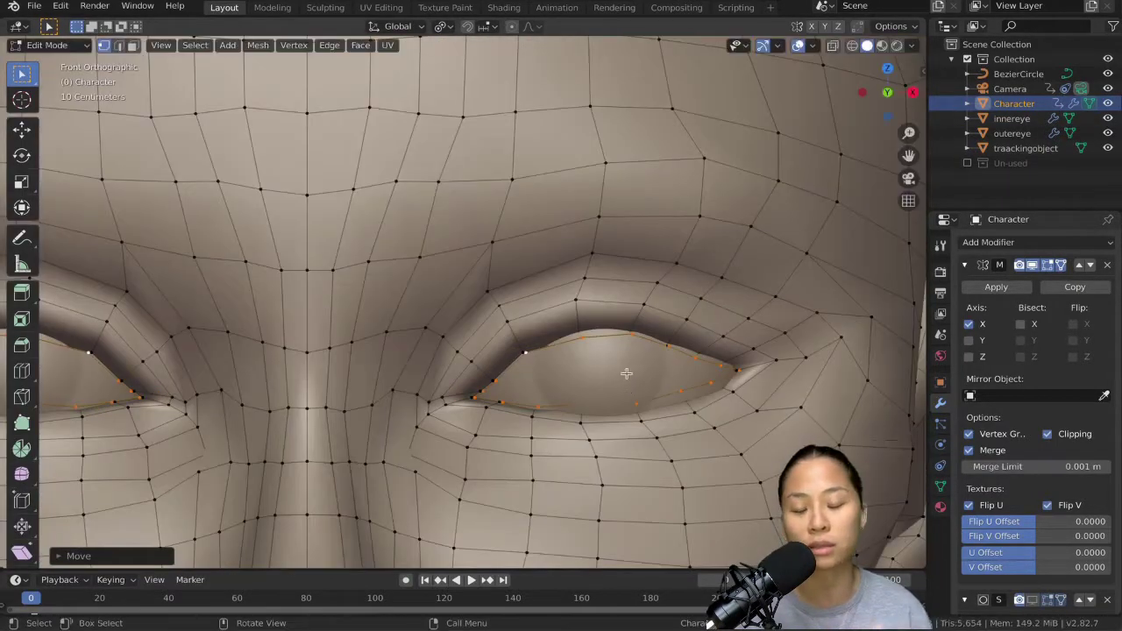
pyautogui.moveTo(626, 373); pyautogui.dragTo(667, 394, button='middle')
pyautogui.press('KP_1')
pyautogui.press('KP_1')
# Step: Reposition the upper and lower eye-rim vertices around the eyeball
pyautogui.press('g')
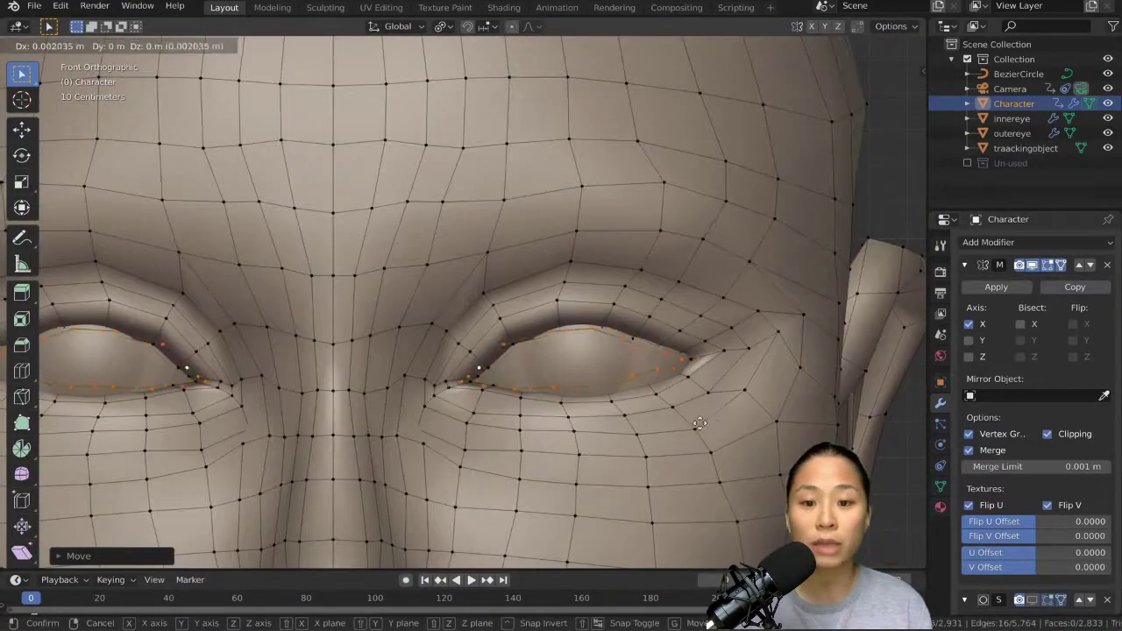
pyautogui.click(699, 423)
pyautogui.scroll(5, 605, 385)
pyautogui.scroll(-5, 543, 374)
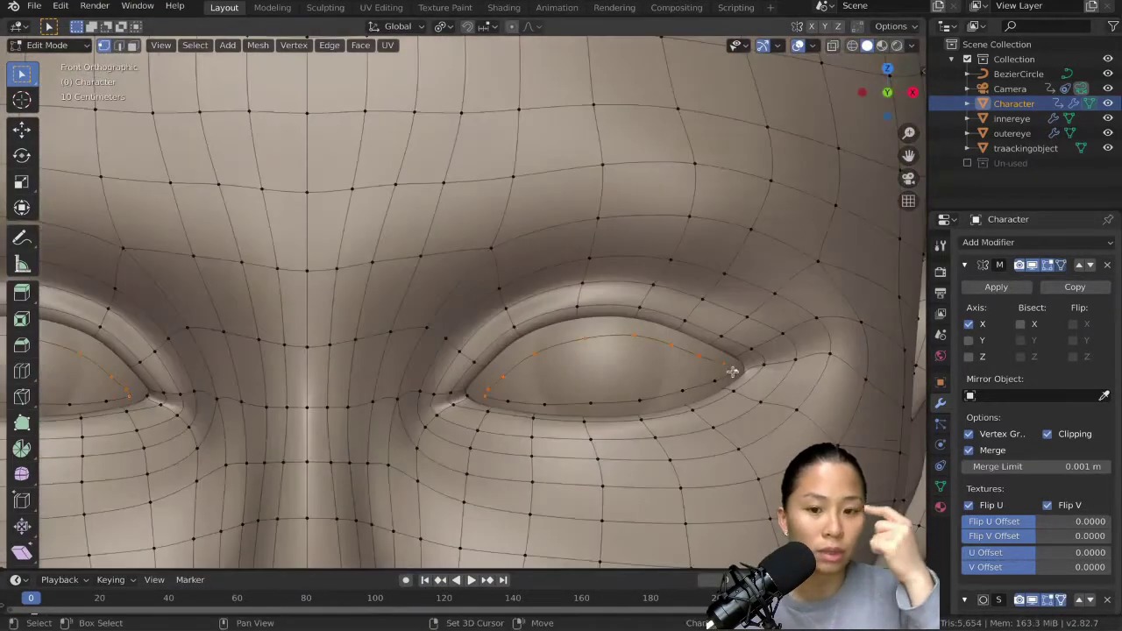
pyautogui.moveTo(732, 372); pyautogui.dragTo(701, 342, button='middle')
pyautogui.press('g')
pyautogui.click(511, 351)
pyautogui.press('g')
pyautogui.press('KP_1')
pyautogui.press('g')
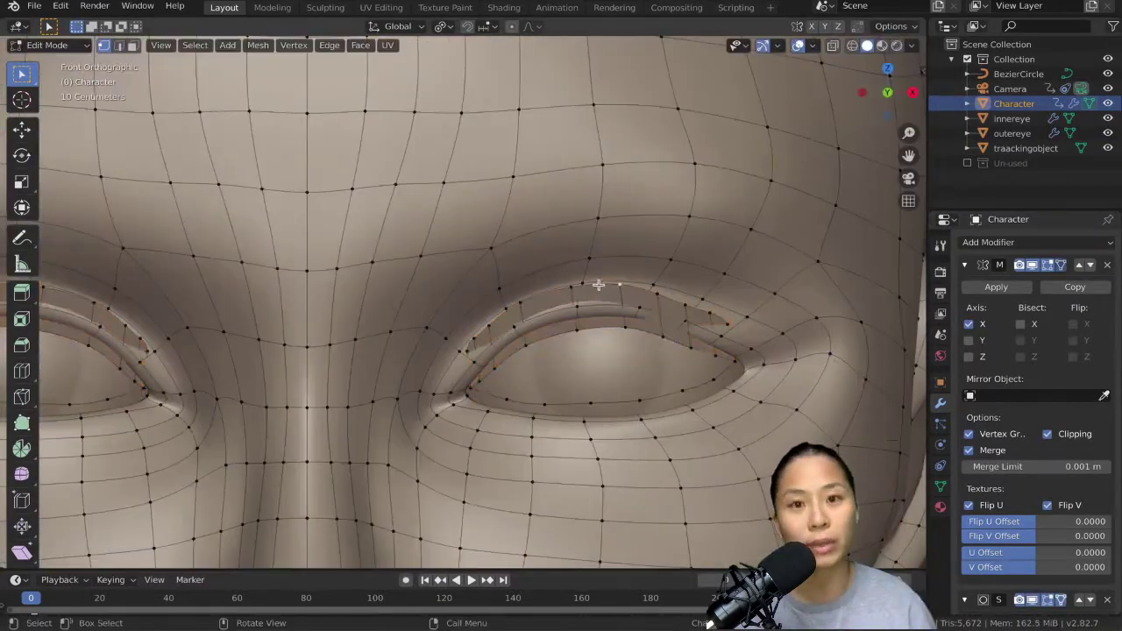
pyautogui.moveTo(598, 285); pyautogui.dragTo(526, 368, button='middle')
pyautogui.press('KP_1')
pyautogui.click(500, 404)
pyautogui.press('g')
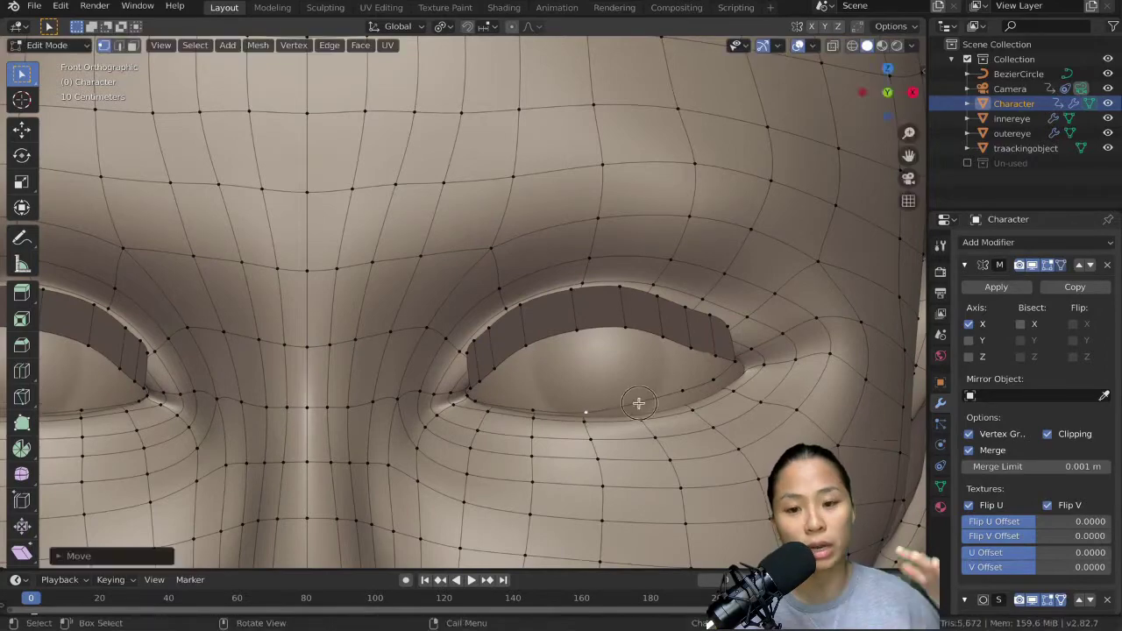
# Step: Extrude and scale the eye-rim loop inward into an eyelid band, adding a loop cut
pyautogui.keyDown('alt'); pyautogui.click(654, 415); pyautogui.keyUp('alt')
pyautogui.press('e')
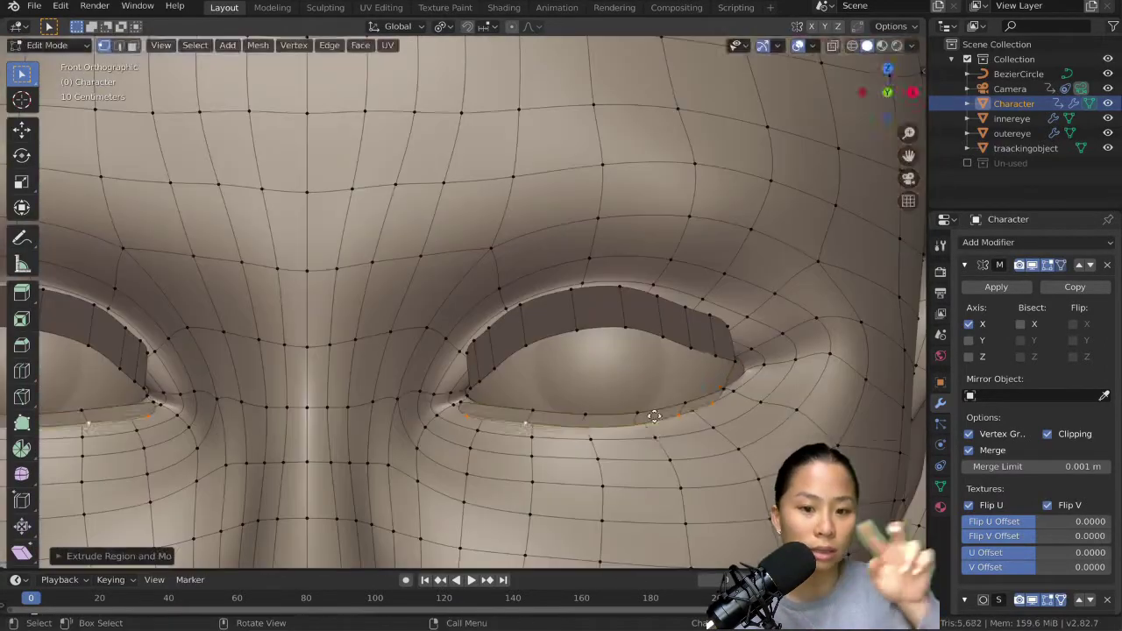
pyautogui.click(661, 432)
pyautogui.moveTo(661, 432); pyautogui.dragTo(614, 395, button='middle')
pyautogui.hotkey('ctrl', 'r')
pyautogui.click(614, 211)
pyautogui.press('x')
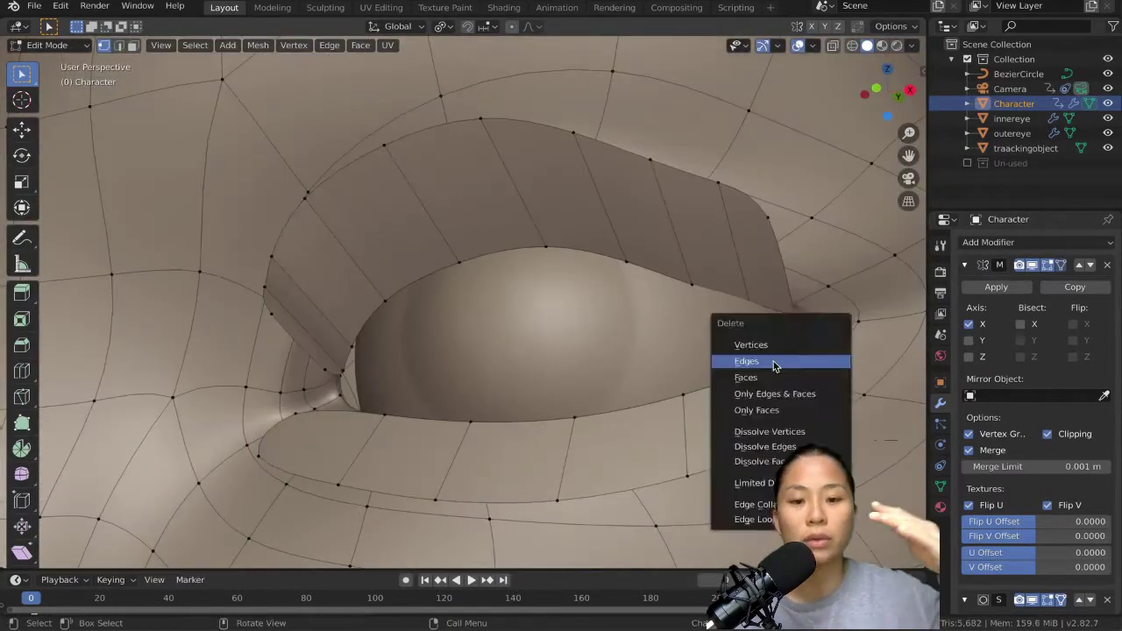
pyautogui.press('Escape')
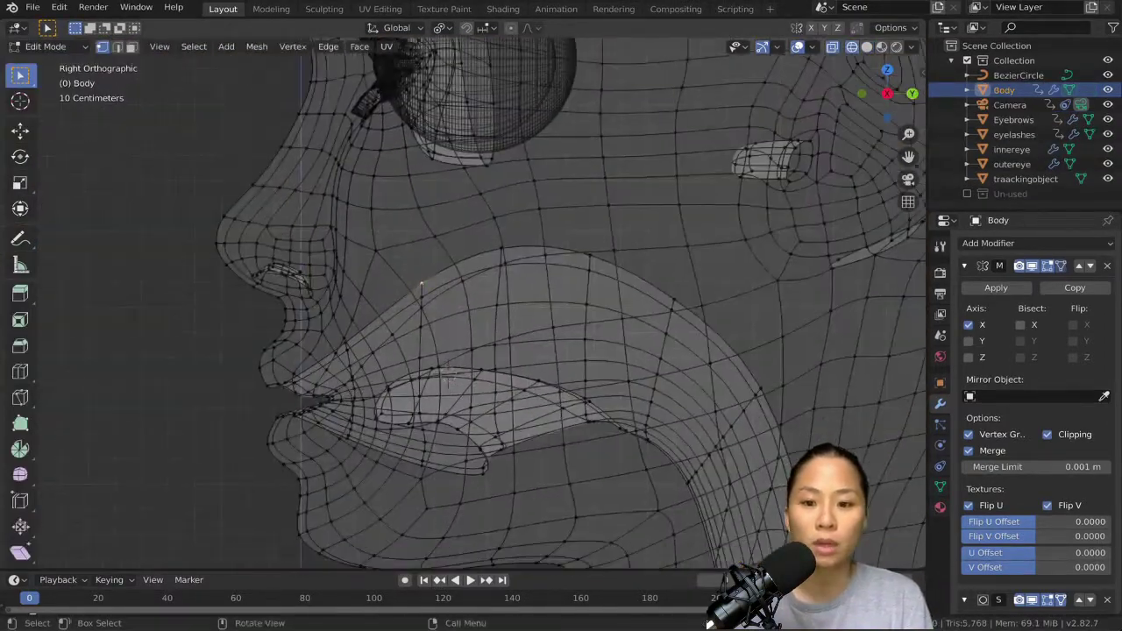
# Step: Select the lip region and scale its edge loop inward
pyautogui.keyDown('alt'); pyautogui.click(496, 281); pyautogui.keyUp('alt')
pyautogui.moveTo(495, 280); pyautogui.dragTo(581, 340, button='middle')
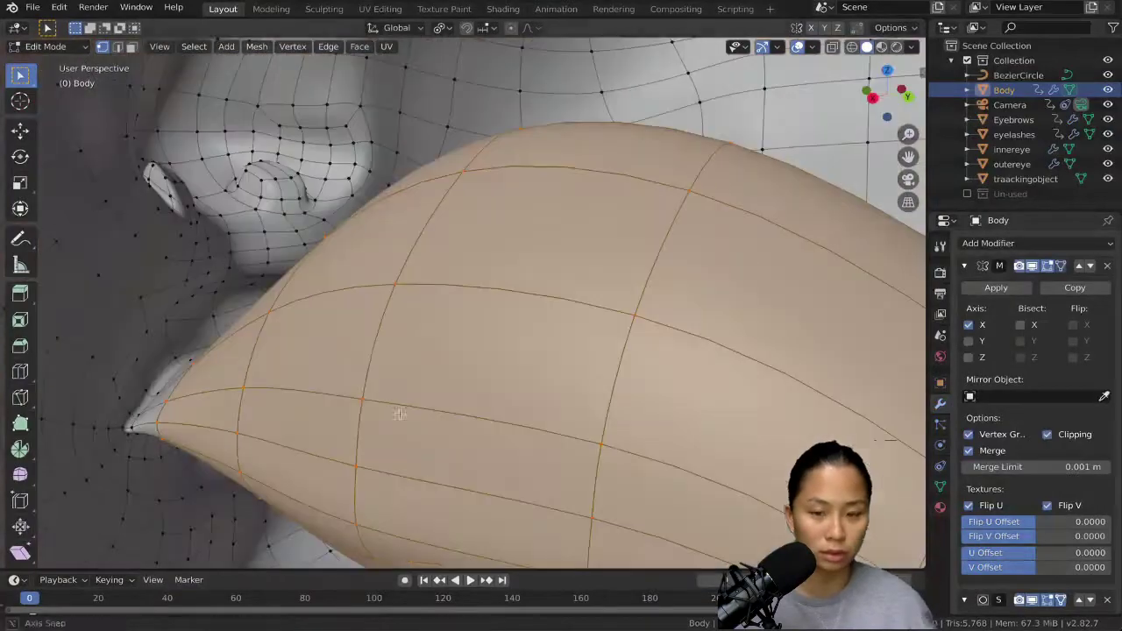
pyautogui.click(940, 486)
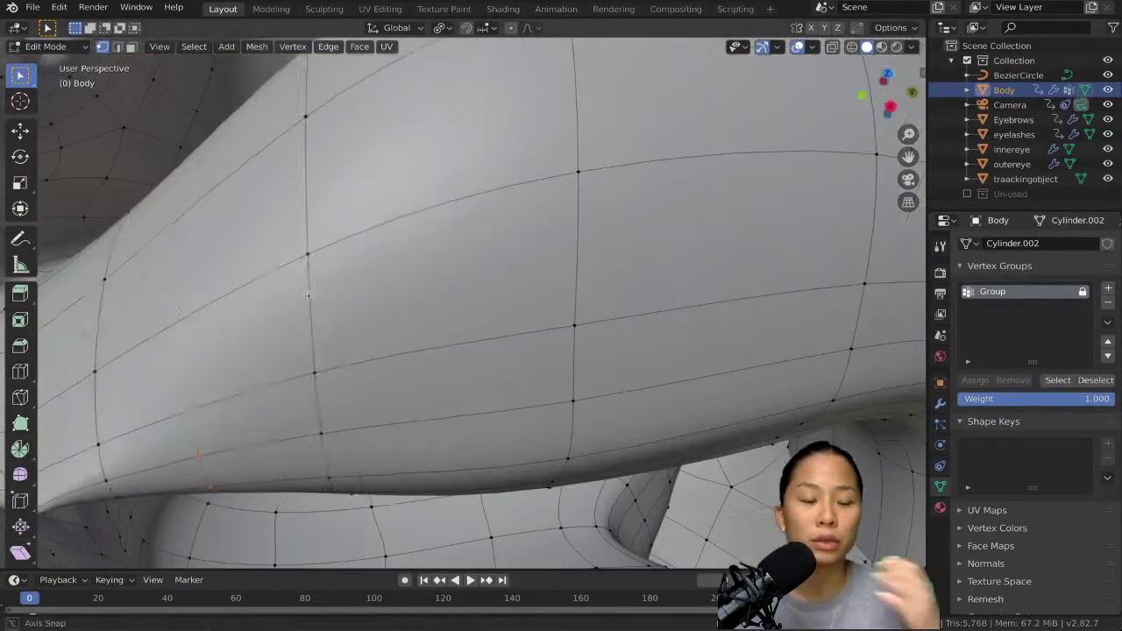
pyautogui.press('s')
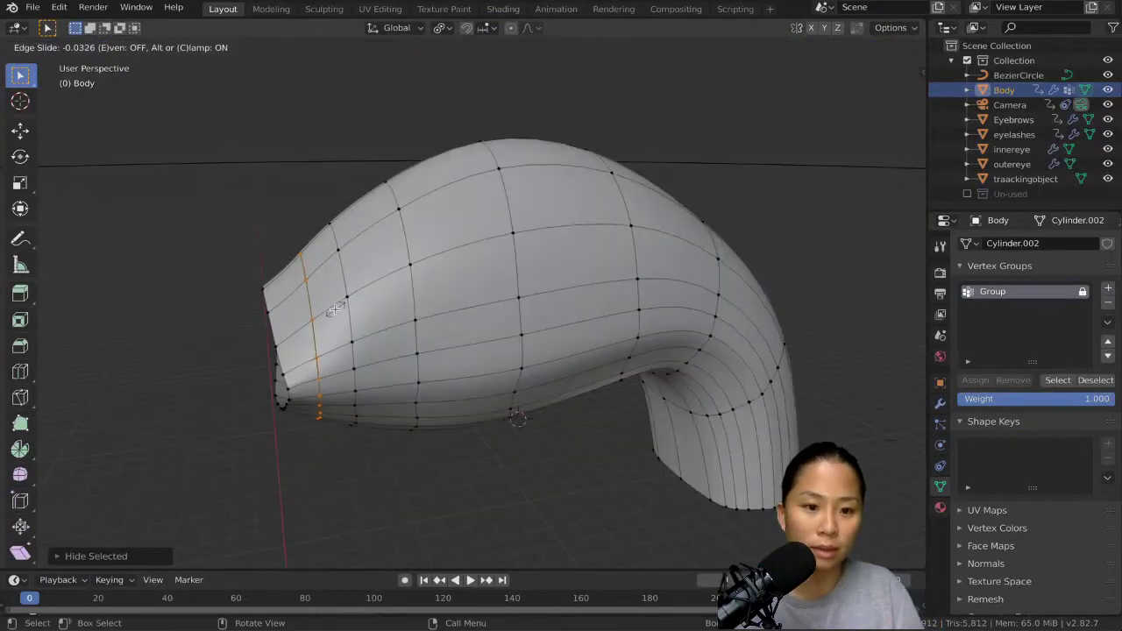
pyautogui.click(334, 309)
# Step: Extrude the lip faces into the mouth interior, then add a cube in the new scene
pyautogui.moveTo(334, 308); pyautogui.dragTo(369, 334, button='middle')
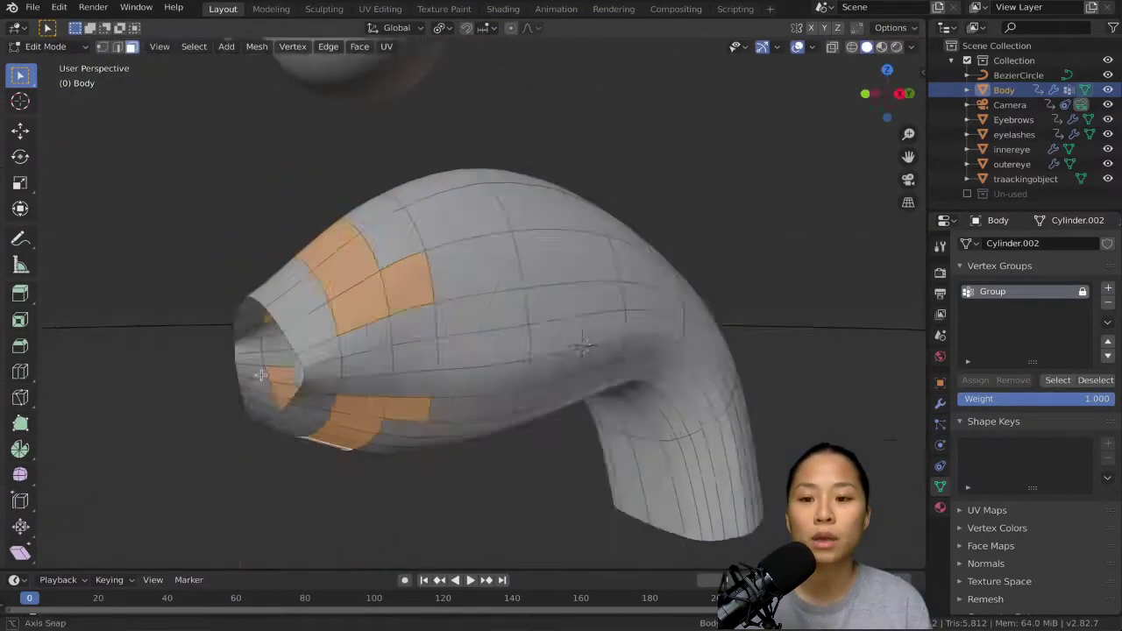
pyautogui.press('e')
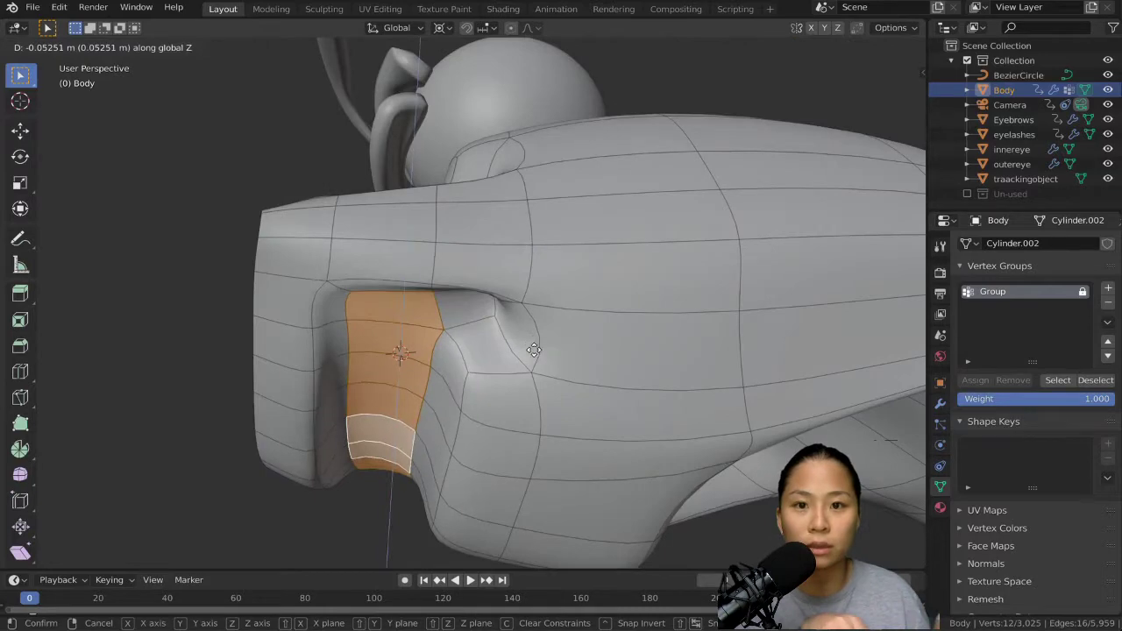
pyautogui.moveTo(666, 342); pyautogui.dragTo(745, 327, button='middle')
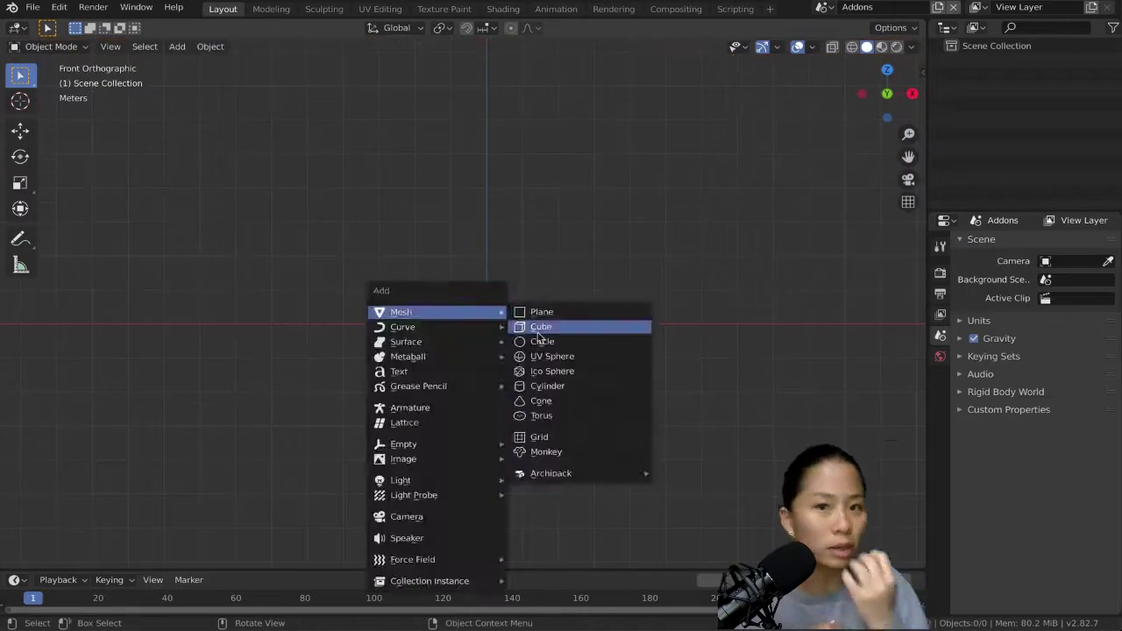
pyautogui.click(538, 325)
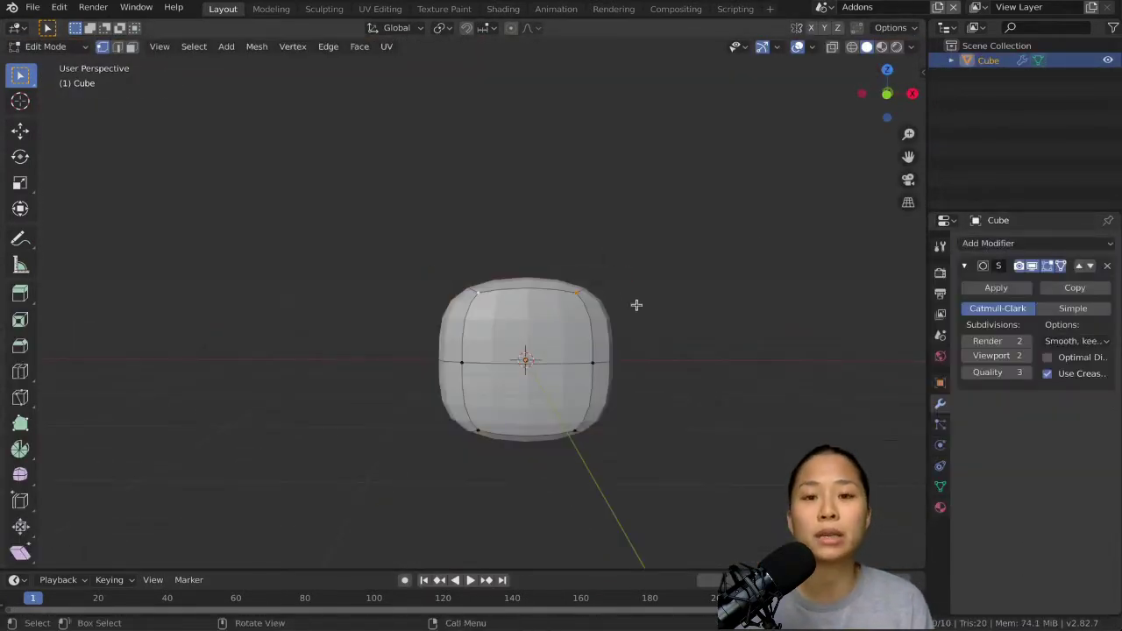
# Step: Shrink the third blob and taper its bottom edge toward a point
pyautogui.press('KP_3')
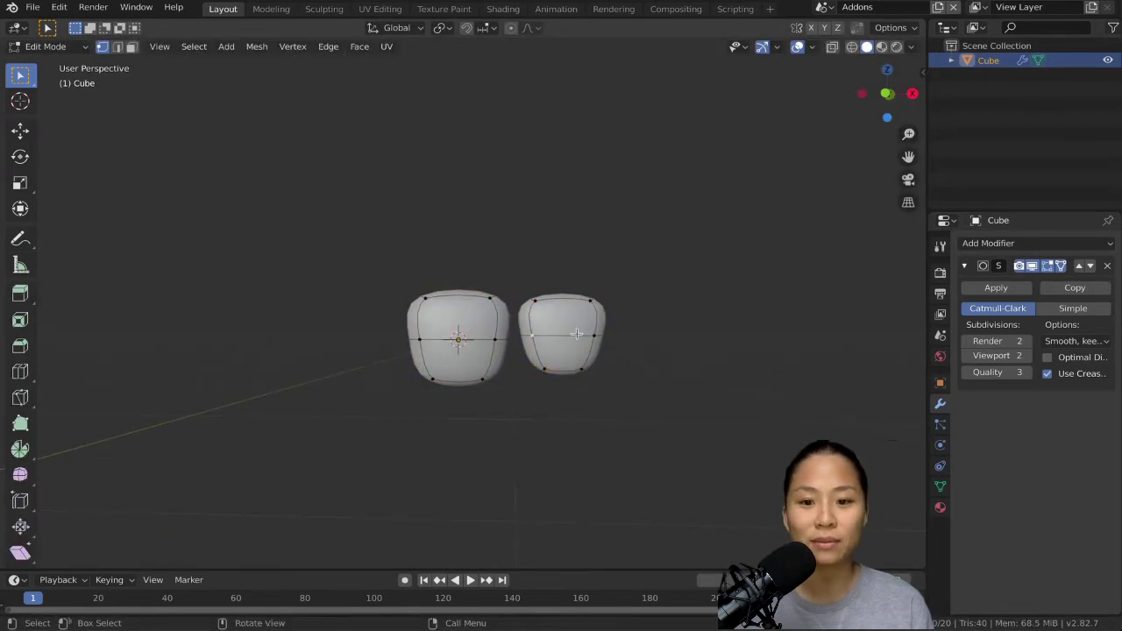
pyautogui.press('KP_3')
pyautogui.press('s')
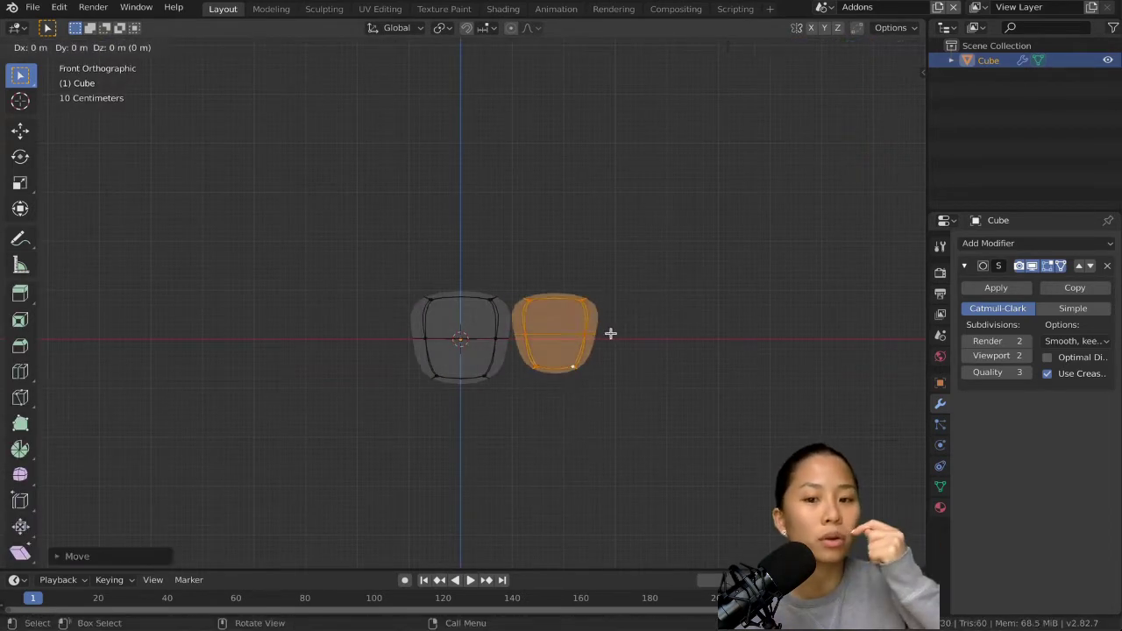
pyautogui.click(674, 375)
pyautogui.hotkey('alt', 'a')
pyautogui.press('Return')
pyautogui.press('c')
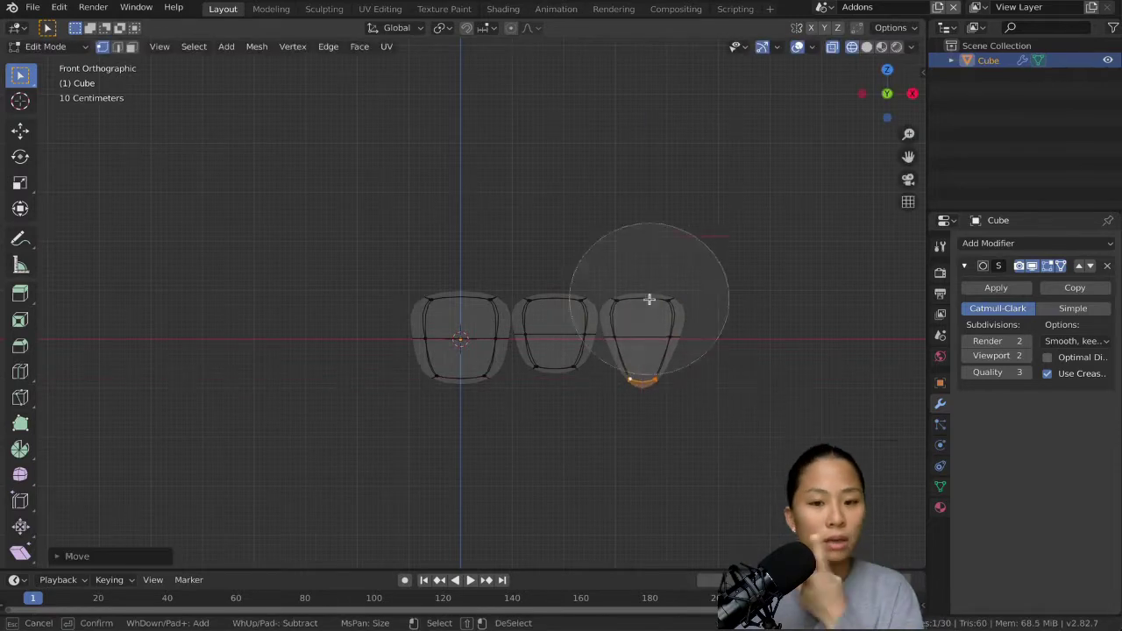
pyautogui.press('Escape')
pyautogui.click(645, 300)
pyautogui.moveTo(630, 291)
pyautogui.mouseDown(button='middle')
pyautogui.moveTo(587, 308)
pyautogui.moveTo(523, 428)
pyautogui.mouseUp(button='middle')
pyautogui.hotkey('alt', 'a')
pyautogui.hotkey('alt', 'z')
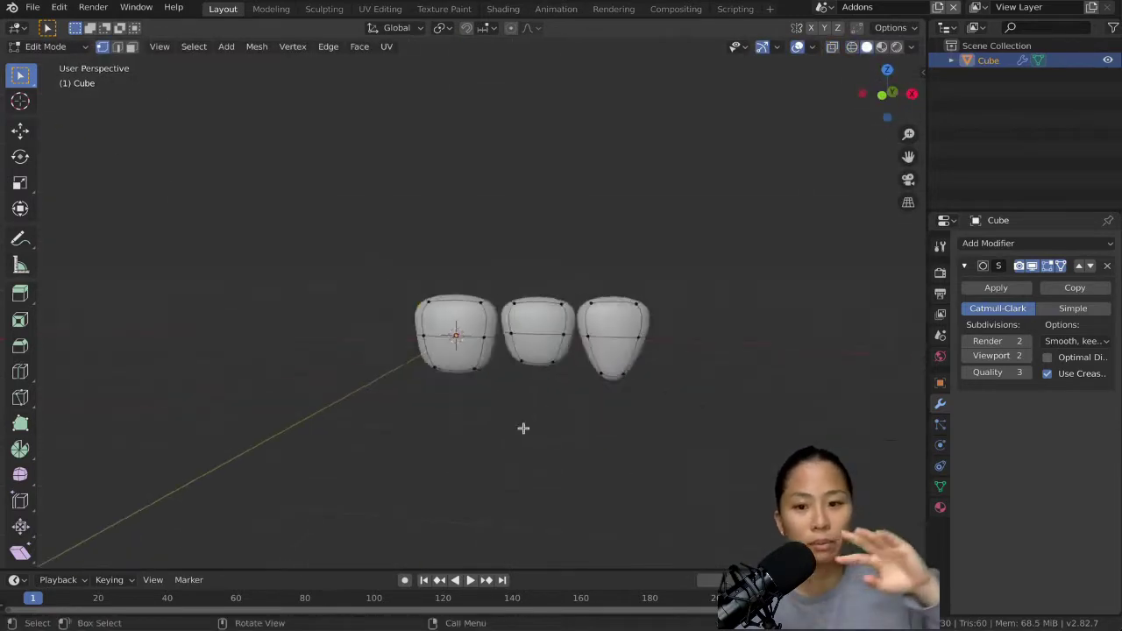
# Step: Move the new cube down and right and add a centred vertical edge loop
pyautogui.press('g')
pyautogui.click(715, 434)
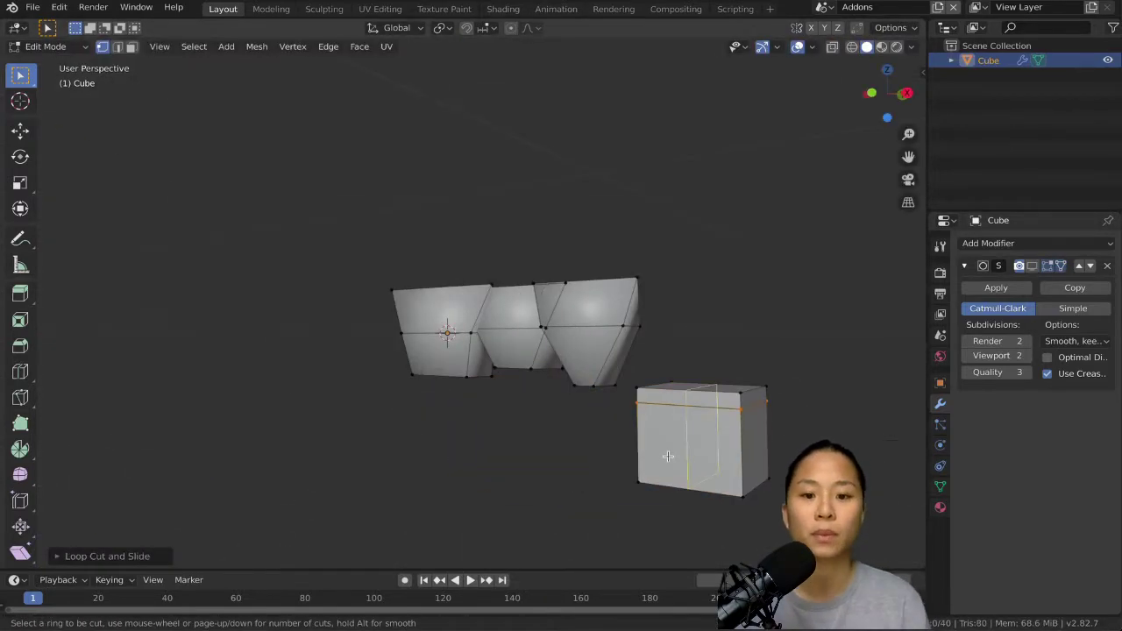
pyautogui.hotkey('ctrl', 'r')
pyautogui.moveTo(709, 394); pyautogui.dragTo(581, 506, button='middle')
pyautogui.click(583, 425)
pyautogui.rightClick(583, 425)
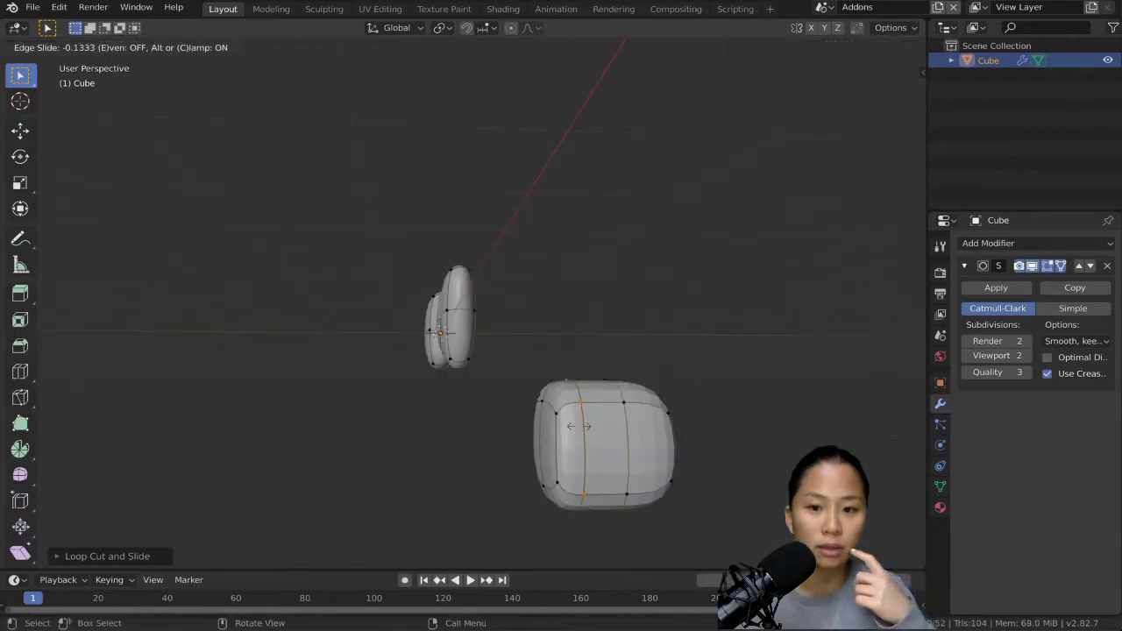
pyautogui.rightClick(594, 444)
pyautogui.moveTo(595, 445); pyautogui.dragTo(717, 448, button='middle')
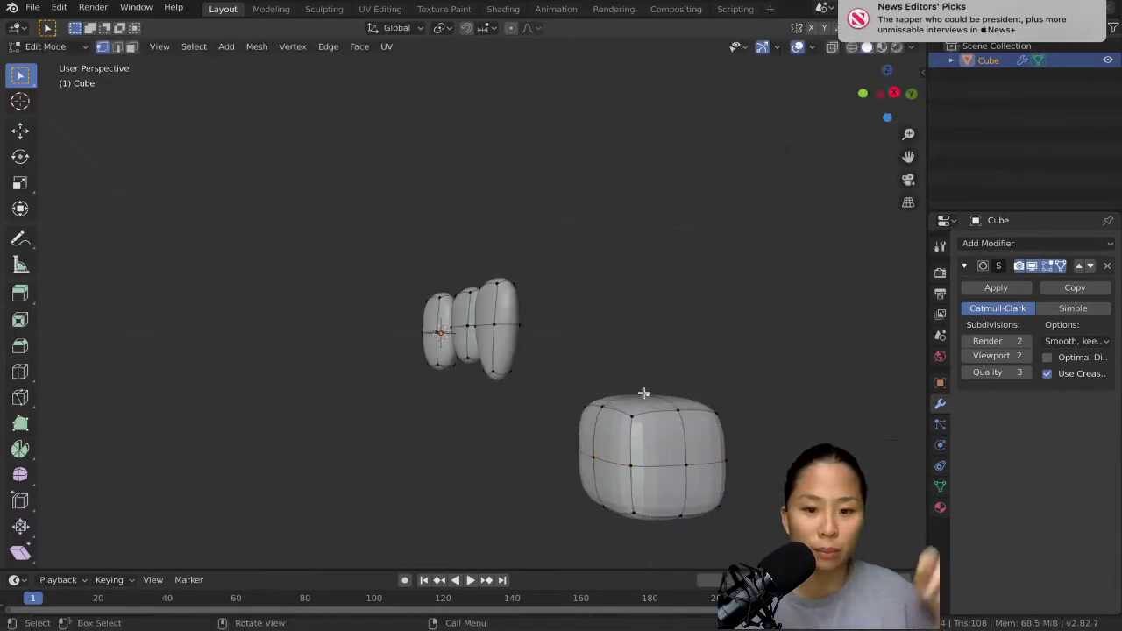
pyautogui.moveTo(643, 393)
pyautogui.mouseDown(button='middle')
pyautogui.moveTo(627, 333)
pyautogui.moveTo(600, 380)
pyautogui.moveTo(641, 387)
pyautogui.mouseUp(button='middle')
# Step: Scale the cube's vertices to size the last tooth blob, then return to Object Mode
pyautogui.press('Tab')
pyautogui.press('Tab')
pyautogui.press('s')
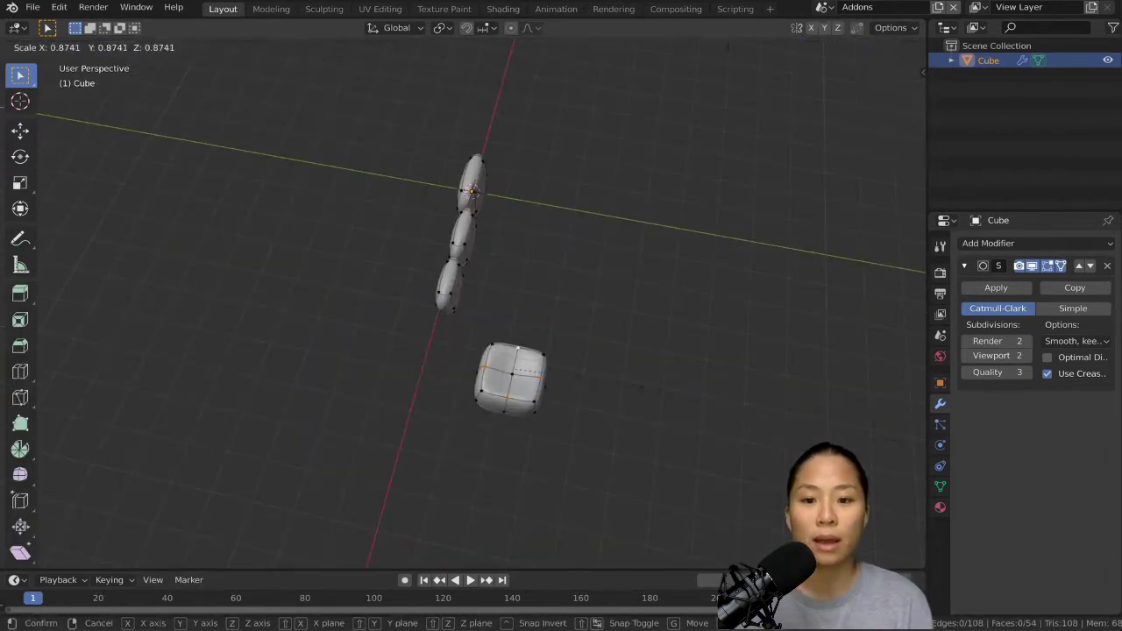
pyautogui.scroll(3, 622, 388)
pyautogui.scroll(-3, 579, 350)
pyautogui.click(579, 358)
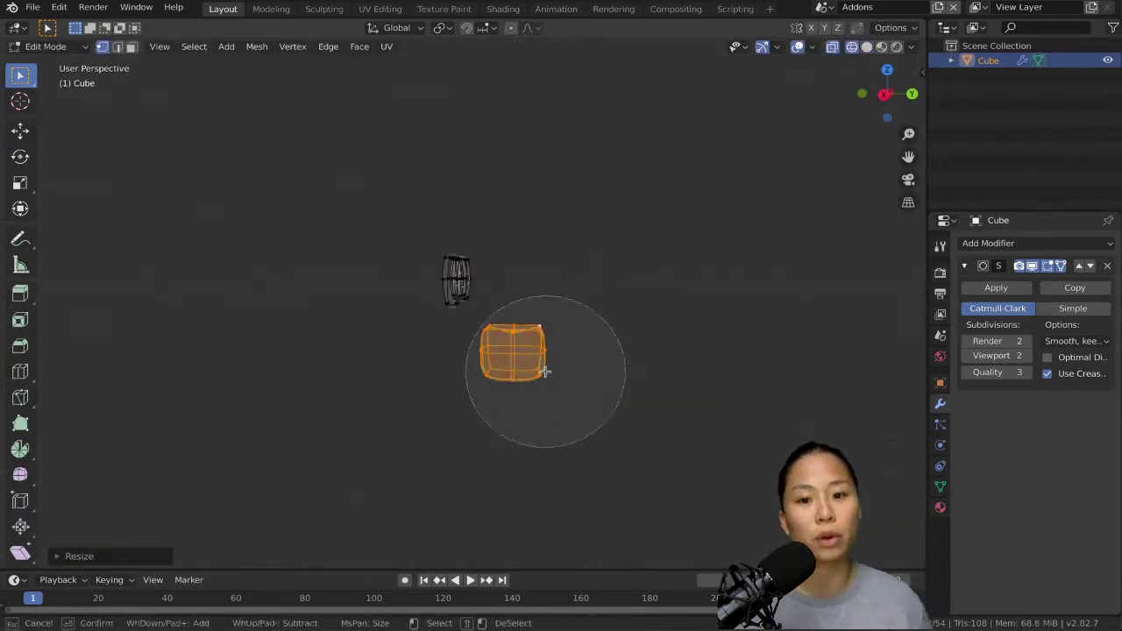
pyautogui.rightClick(574, 359)
pyautogui.moveTo(574, 359); pyautogui.dragTo(483, 290, button='middle')
pyautogui.press('Tab')
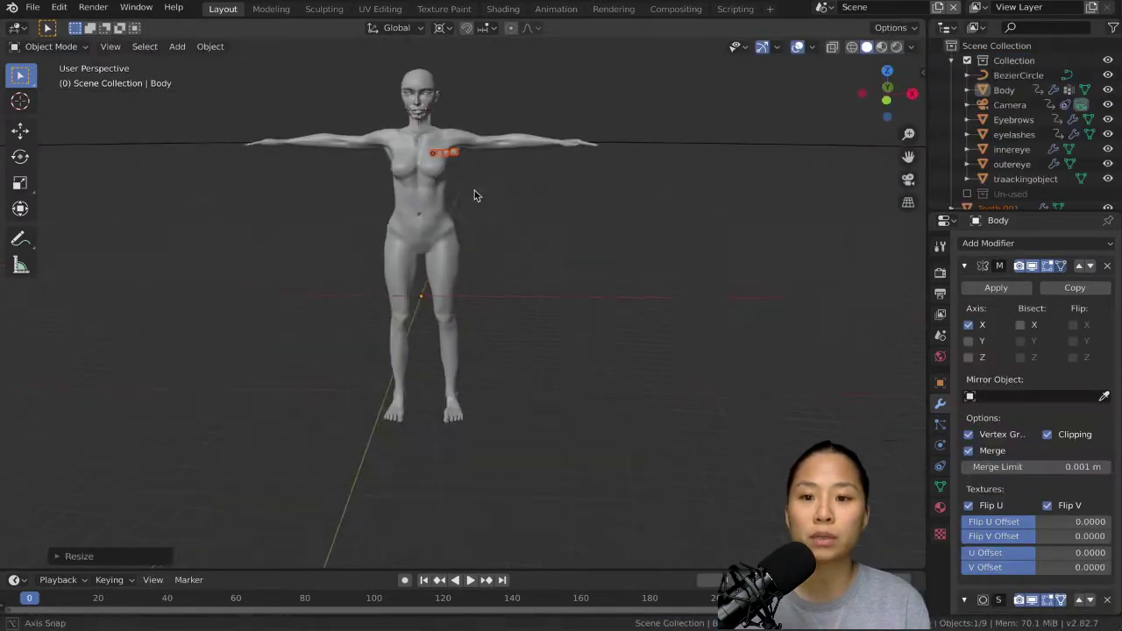
# Step: Look over the full body from front and perspective views, cancelling a trial Y-axis move
pyautogui.scroll(5, 544, 188)
pyautogui.moveTo(601, 184); pyautogui.dragTo(491, 289, button='middle')
pyautogui.press('KP_1')
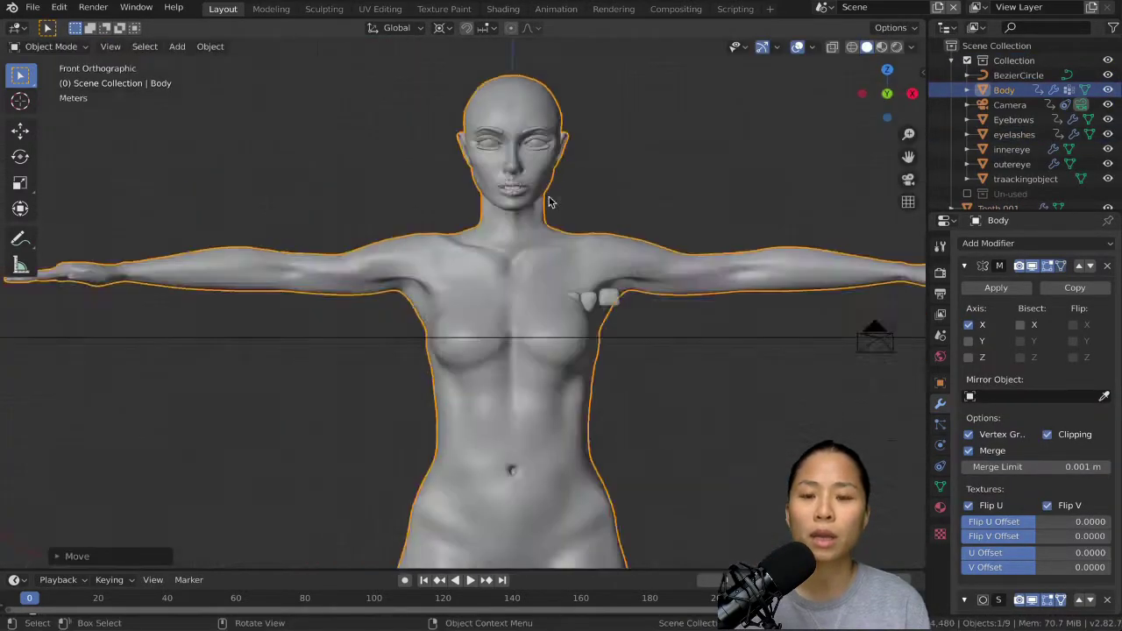
pyautogui.scroll(3, 490, 390)
pyautogui.press('g')
pyautogui.press('y')
pyautogui.rightClick(480, 397)
pyautogui.moveTo(480, 397); pyautogui.dragTo(649, 316, button='middle')
# Step: Frame the eyelashes and inspect the eyelash and Body meshes in Edit Mode
pyautogui.click(239, 401)
pyautogui.press('KP_Decimal')
pyautogui.press('Tab')
pyautogui.moveTo(311, 377); pyautogui.dragTo(439, 344, button='middle')
pyautogui.press('Tab')
pyautogui.click(542, 327)
pyautogui.press('Tab')
pyautogui.scroll(-2, 597, 385)
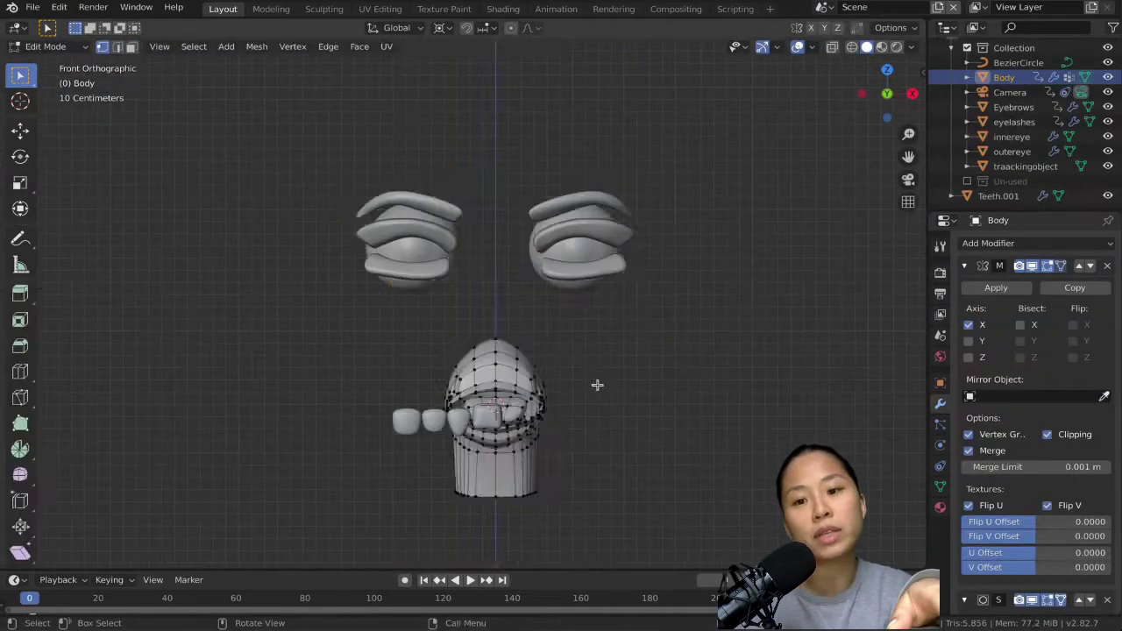
pyautogui.moveTo(597, 385); pyautogui.dragTo(581, 377, button='middle')
pyautogui.press('Tab')
# Step: Make Teeth.001 active, apply its transforms and position the teeth in the mouth
pyautogui.click(464, 464)
pyautogui.click(617, 368)
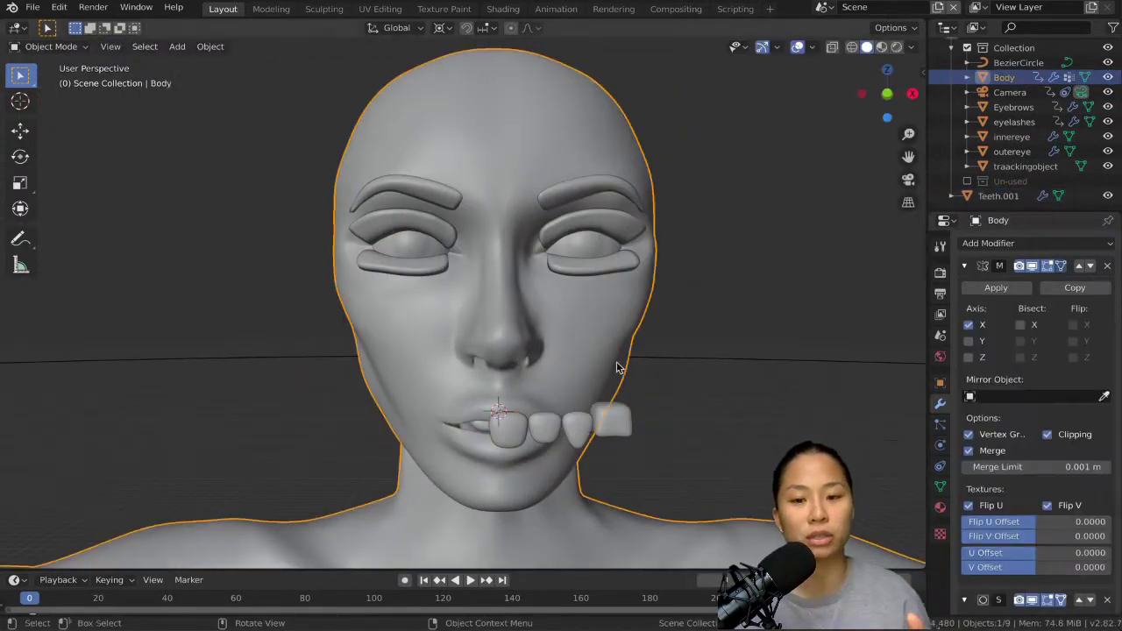
pyautogui.click(600, 423)
pyautogui.press('KP_1')
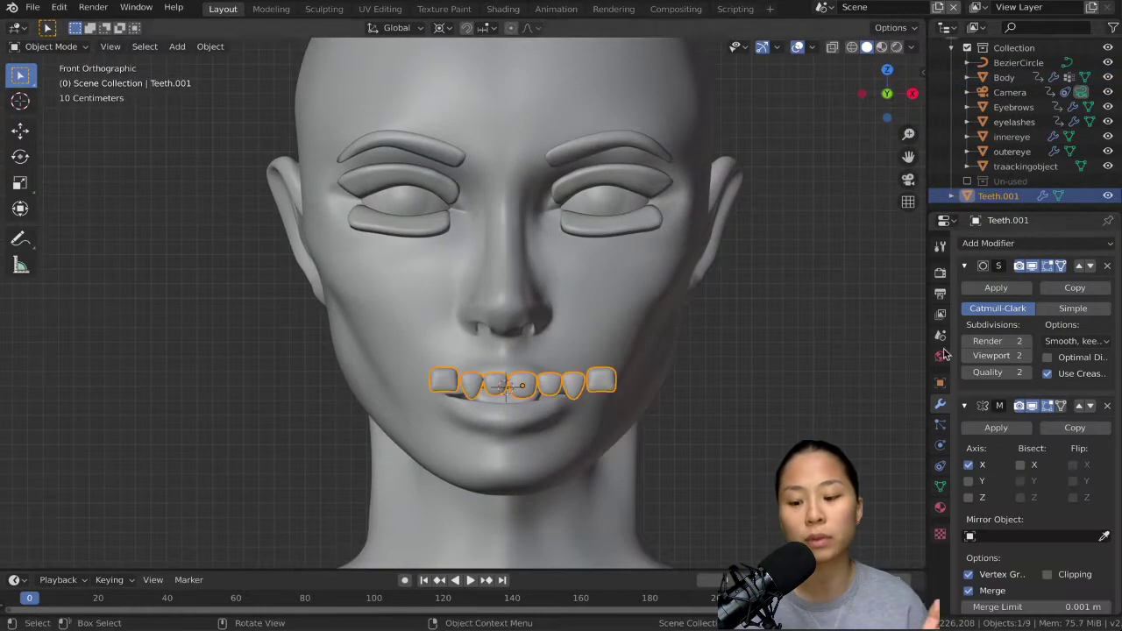
pyautogui.hotkey('ctrl', 'a')
pyautogui.click(570, 387)
pyautogui.press('Tab')
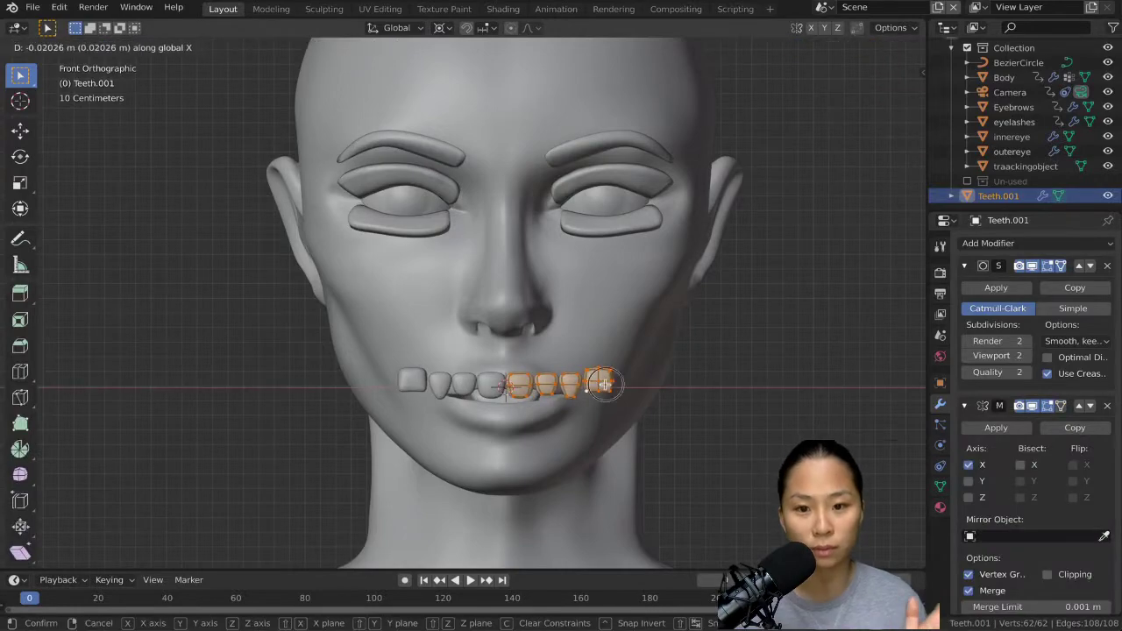
pyautogui.click(605, 384)
pyautogui.press('Tab')
# Step: Join Teeth.001 into the Body mesh with Ctrl+J and resize the teeth
pyautogui.keyDown('shift'); pyautogui.click(635, 370); pyautogui.keyUp('shift')
pyautogui.hotkey('ctrl', 'j')
pyautogui.press('Tab')
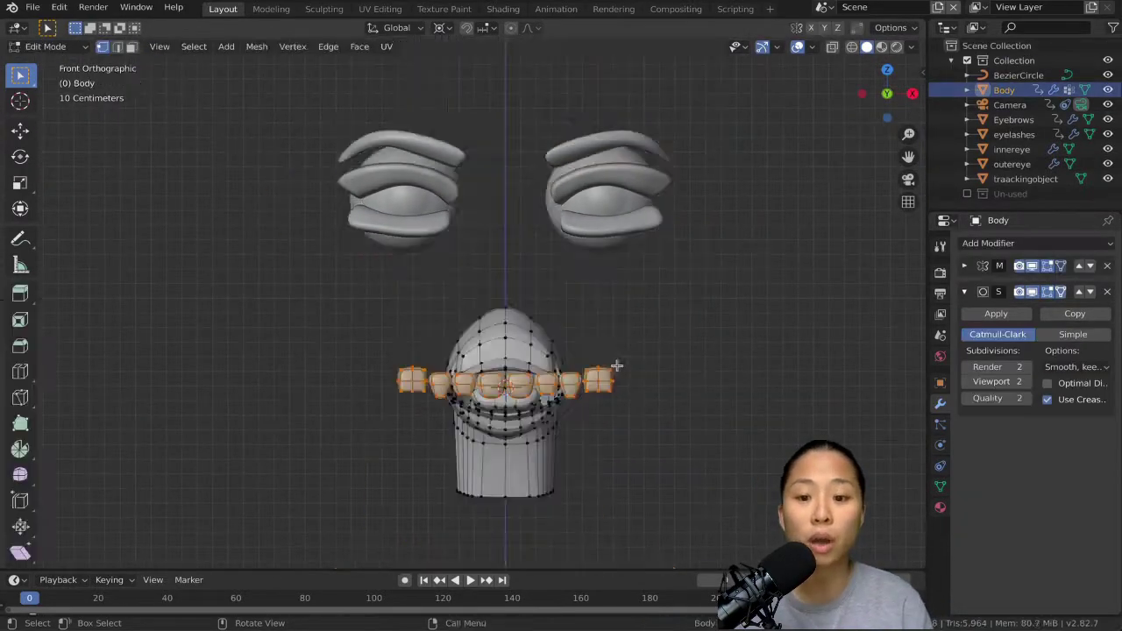
pyautogui.moveTo(617, 366); pyautogui.dragTo(605, 351, button='middle')
pyautogui.press('s')
pyautogui.click(579, 377)
pyautogui.scroll(3, 561, 394)
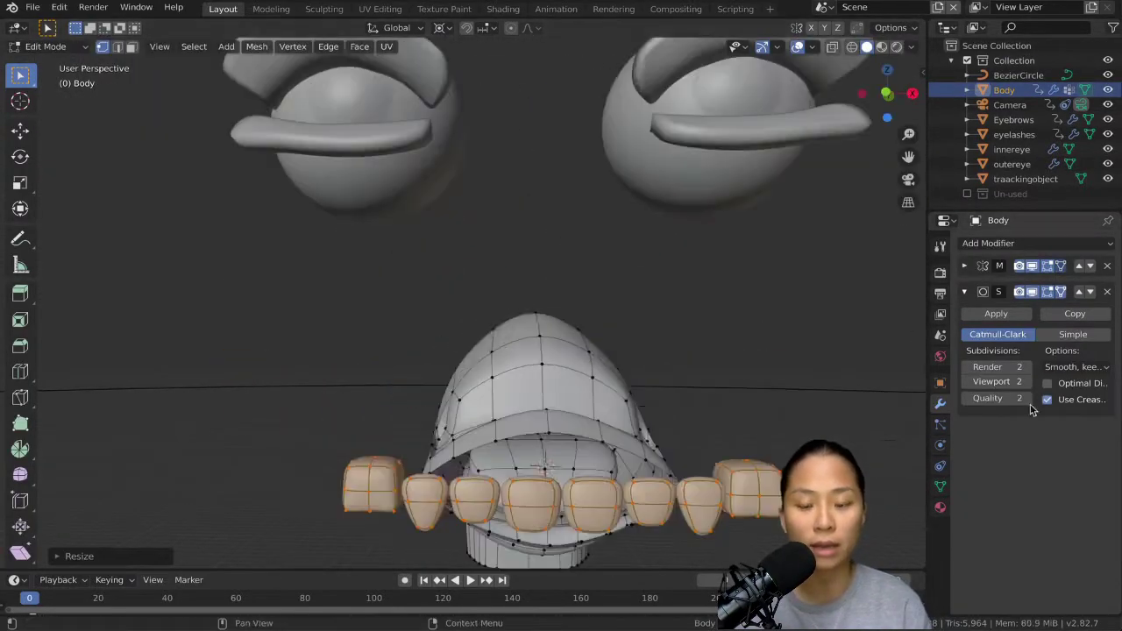
pyautogui.moveTo(666, 369); pyautogui.dragTo(688, 202, button='middle')
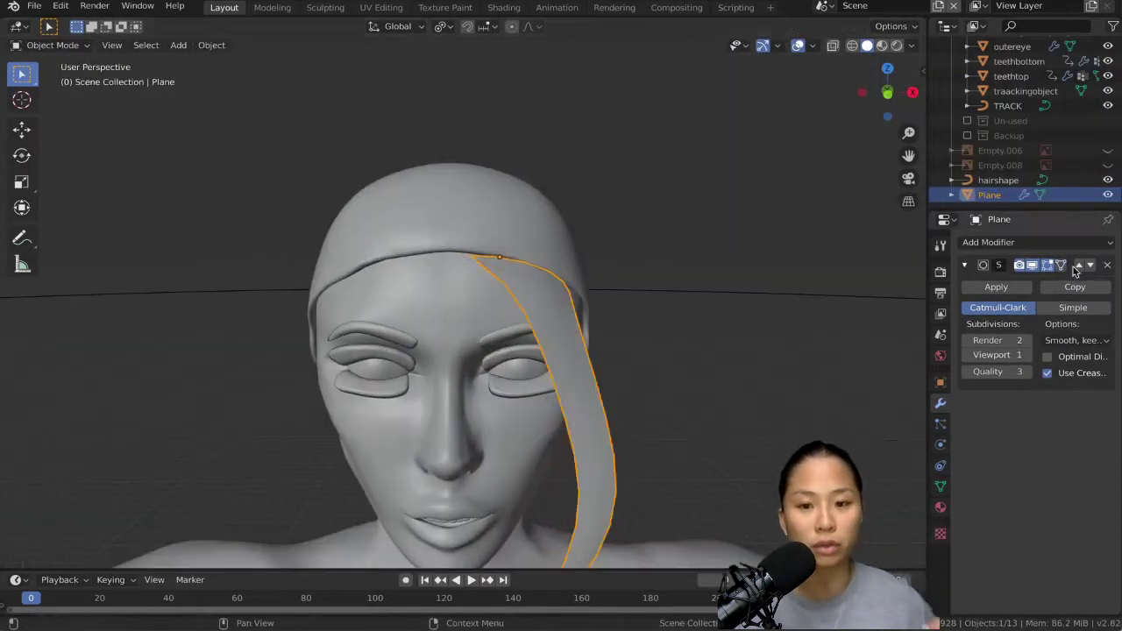
# Step: Move the hair strip's vertices so it follows the side of the head
pyautogui.press('Tab')
pyautogui.moveTo(634, 281); pyautogui.dragTo(586, 292, button='middle')
pyautogui.press('g')
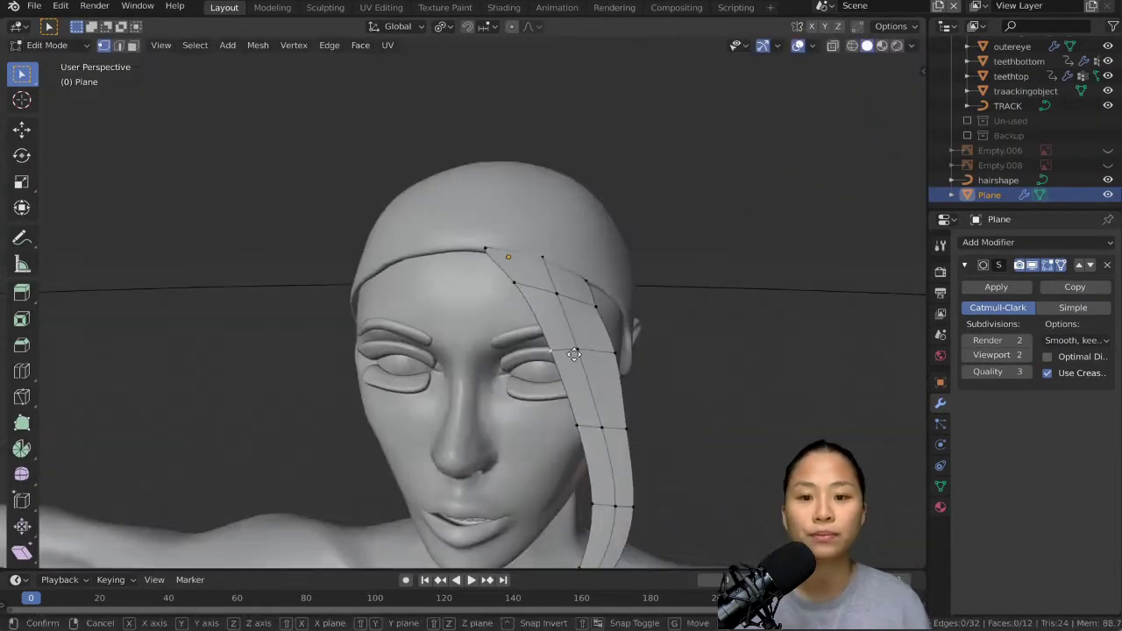
pyautogui.press('KP_3')
pyautogui.press('g')
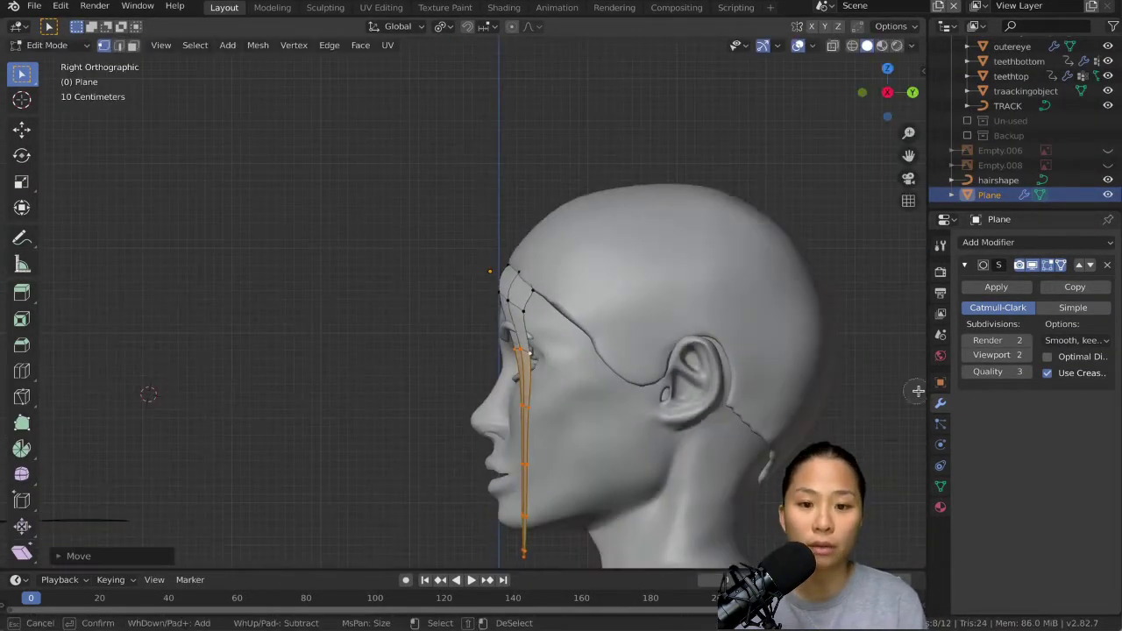
pyautogui.moveTo(520, 330); pyautogui.dragTo(526, 342, button='middle')
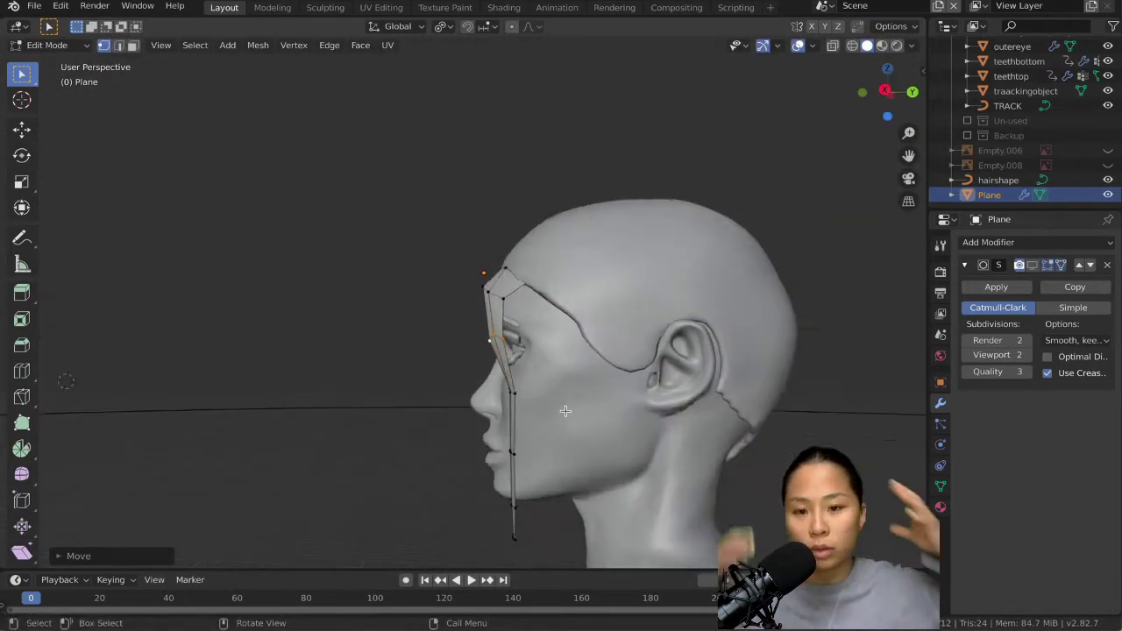
pyautogui.press('g')
pyautogui.hotkey('alt', 'z')
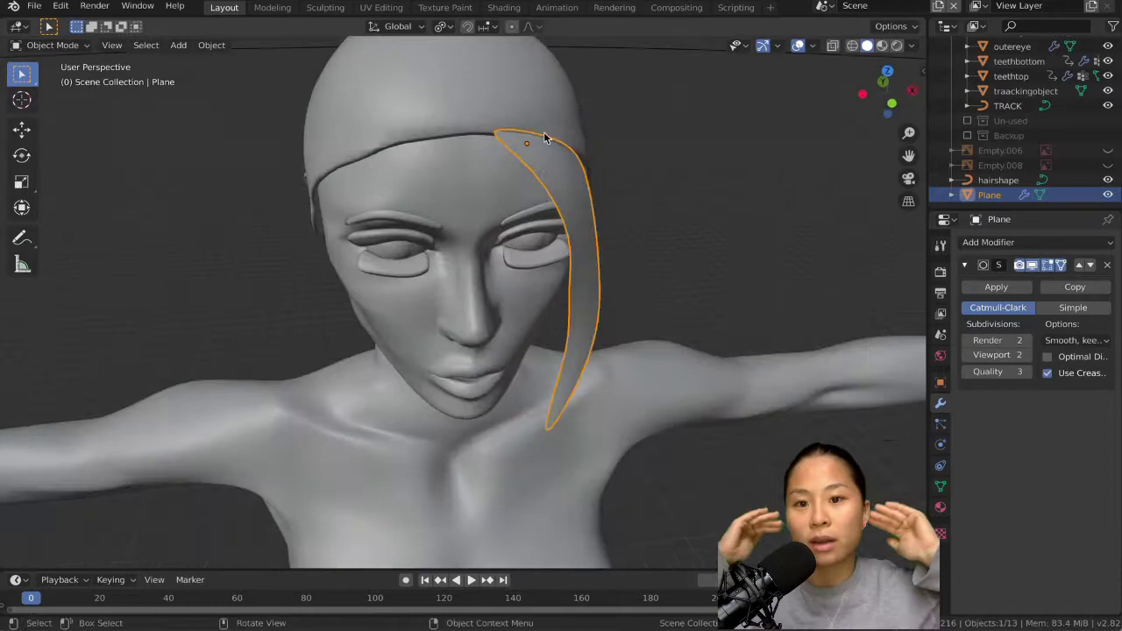
pyautogui.moveTo(614, 188); pyautogui.dragTo(519, 186, button='middle')
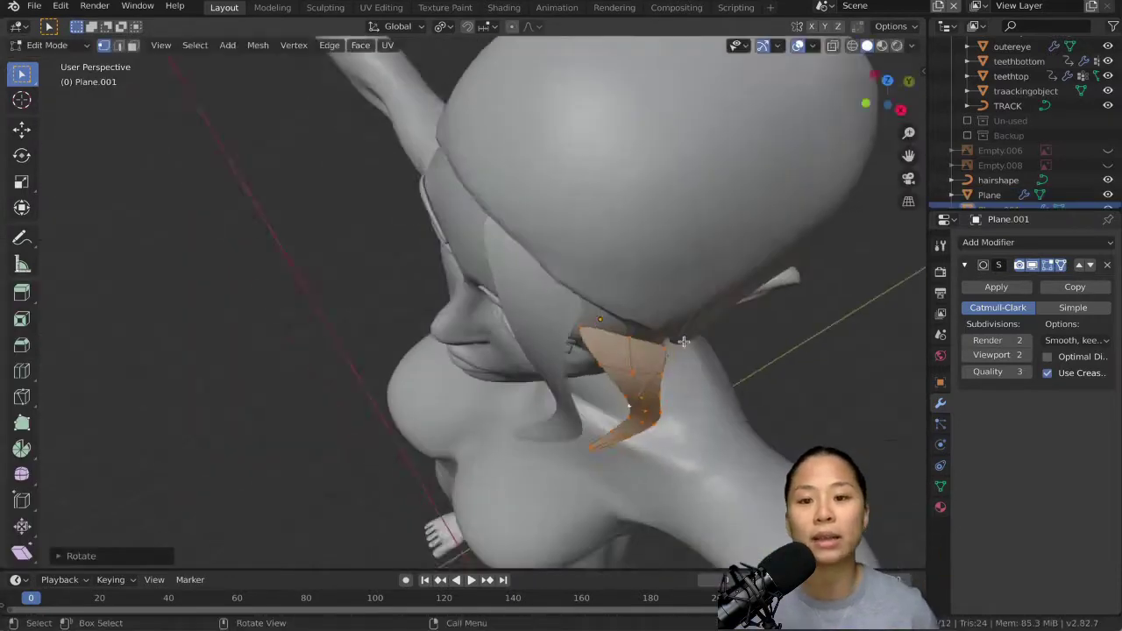
# Step: Duplicate and resize the strip, fit its vertices to the scalp, and apply all transforms
pyautogui.press('s')
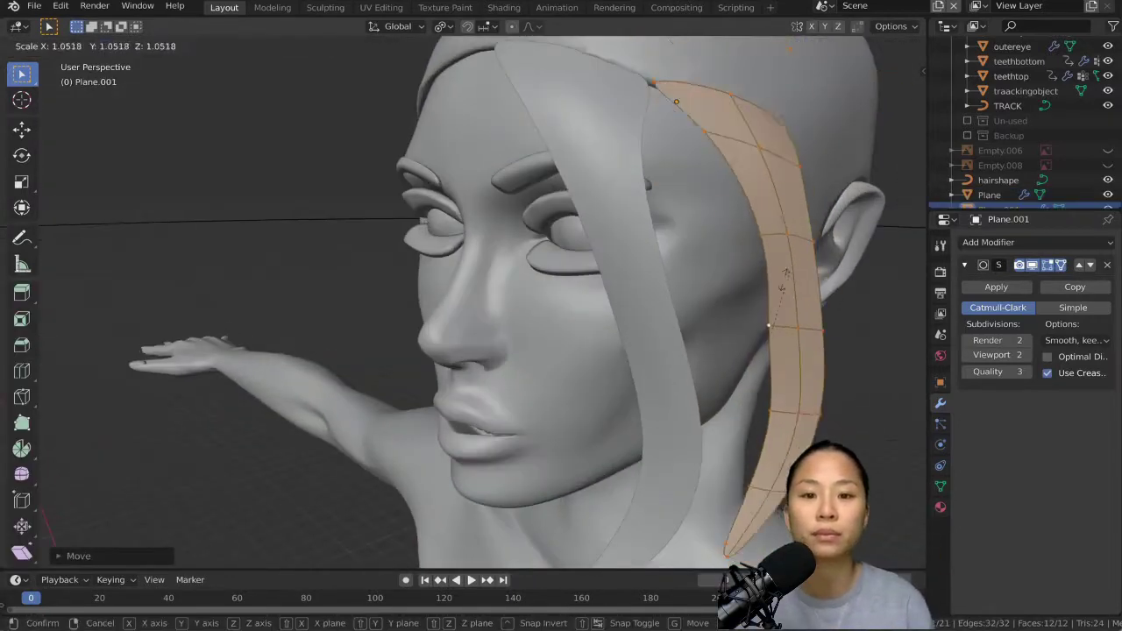
pyautogui.press('g')
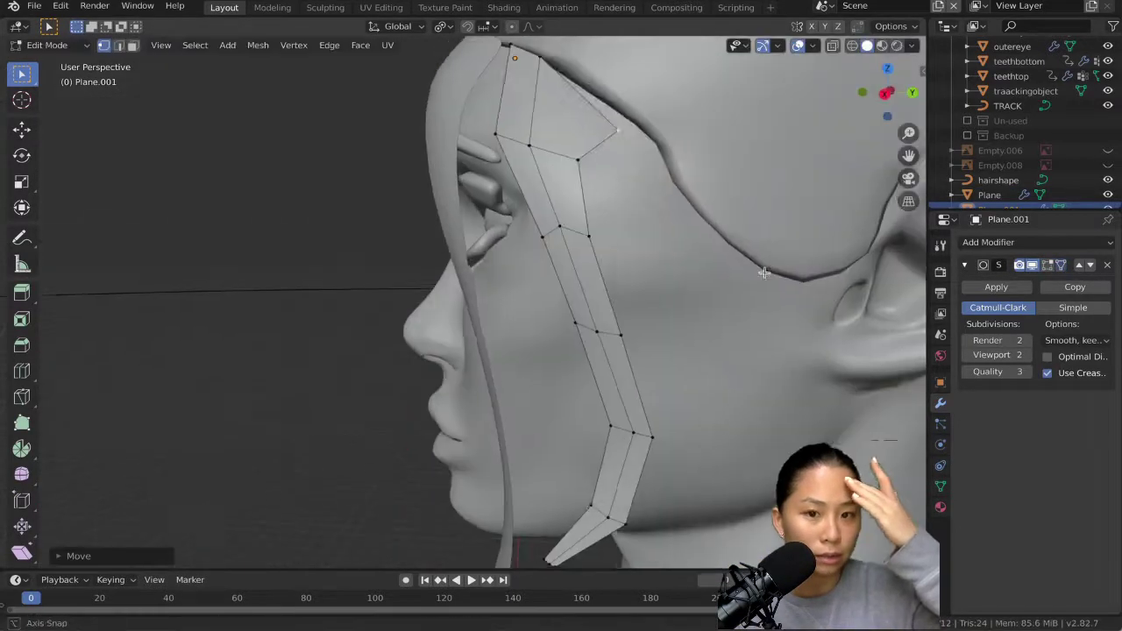
pyautogui.press('g')
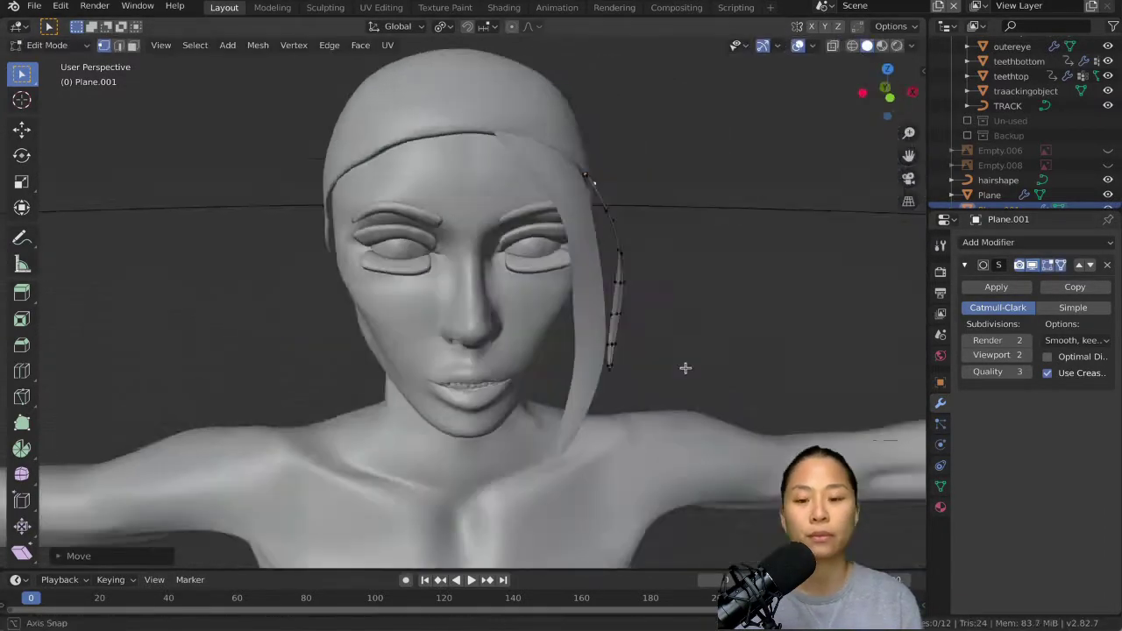
pyautogui.moveTo(686, 303); pyautogui.dragTo(475, 478, button='middle')
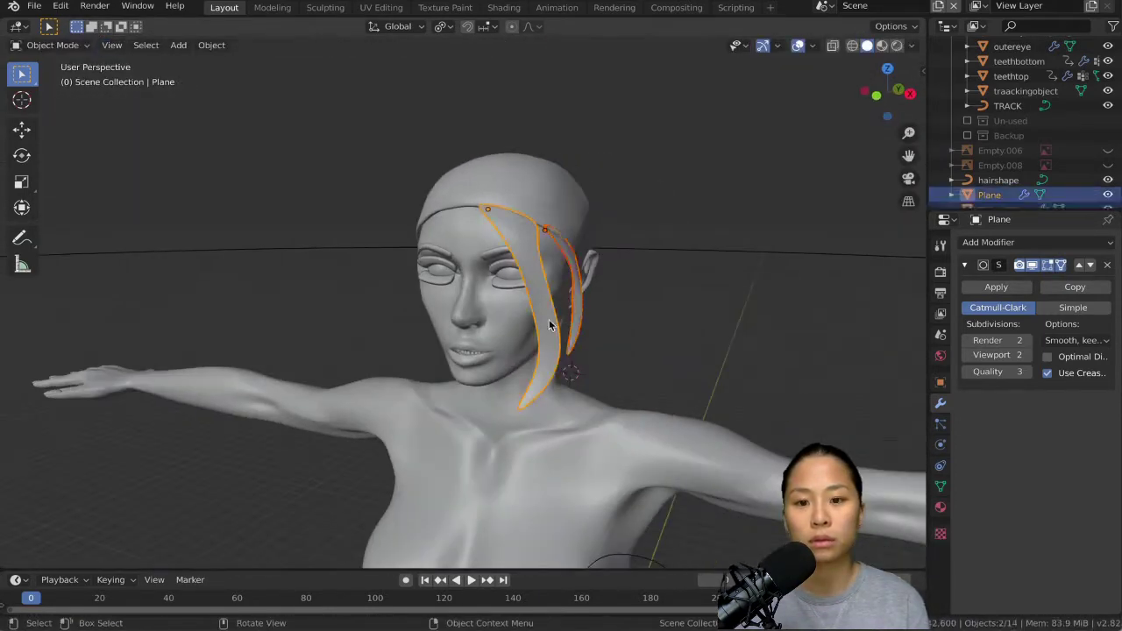
pyautogui.hotkey('ctrl', 'a')
pyautogui.click(570, 354)
pyautogui.click(1035, 242)
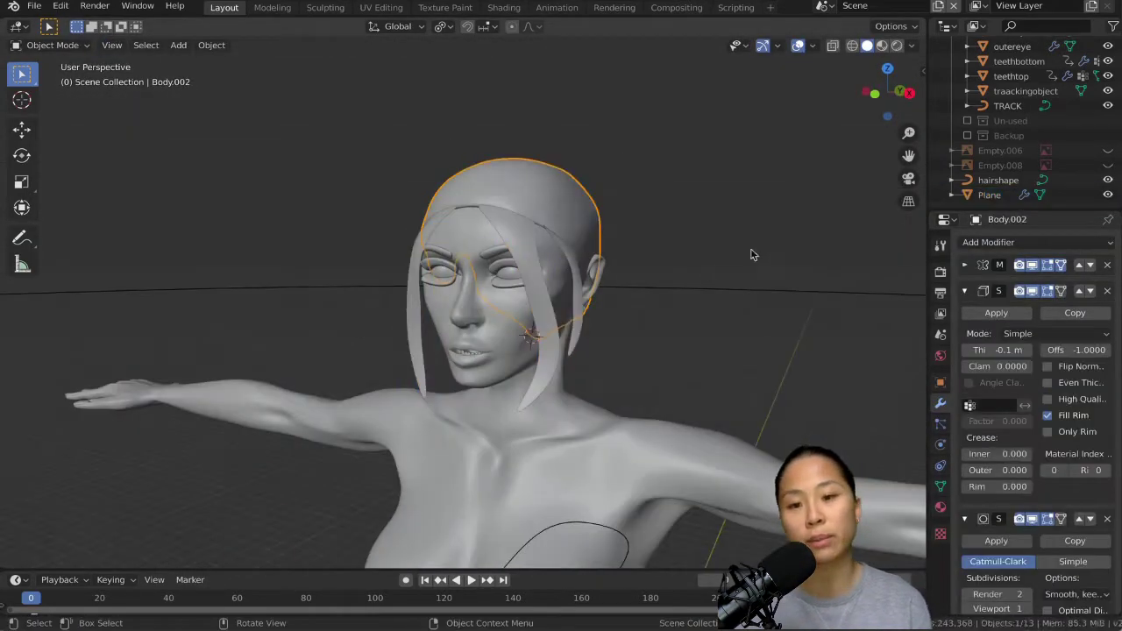
# Step: Add a path curve beveled with the hairshape profile and taper its ends with Alt+S
pyautogui.moveTo(752, 251); pyautogui.dragTo(495, 123, button='middle')
pyautogui.hotkey('shift', 'a')
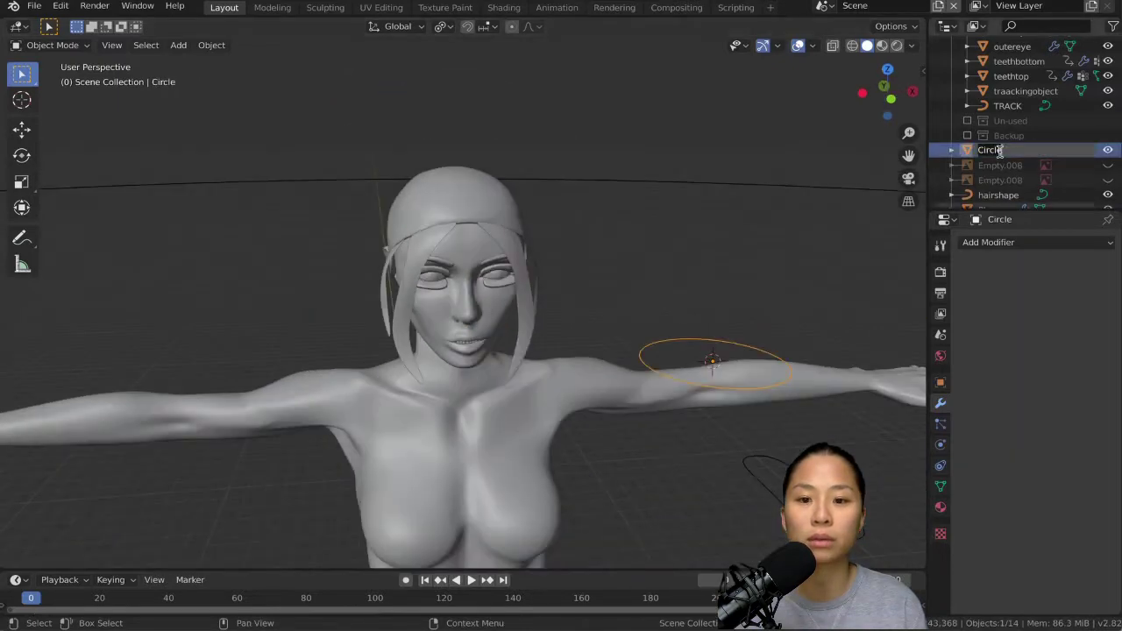
pyautogui.click(999, 180)
pyautogui.click(771, 514)
pyautogui.click(989, 195)
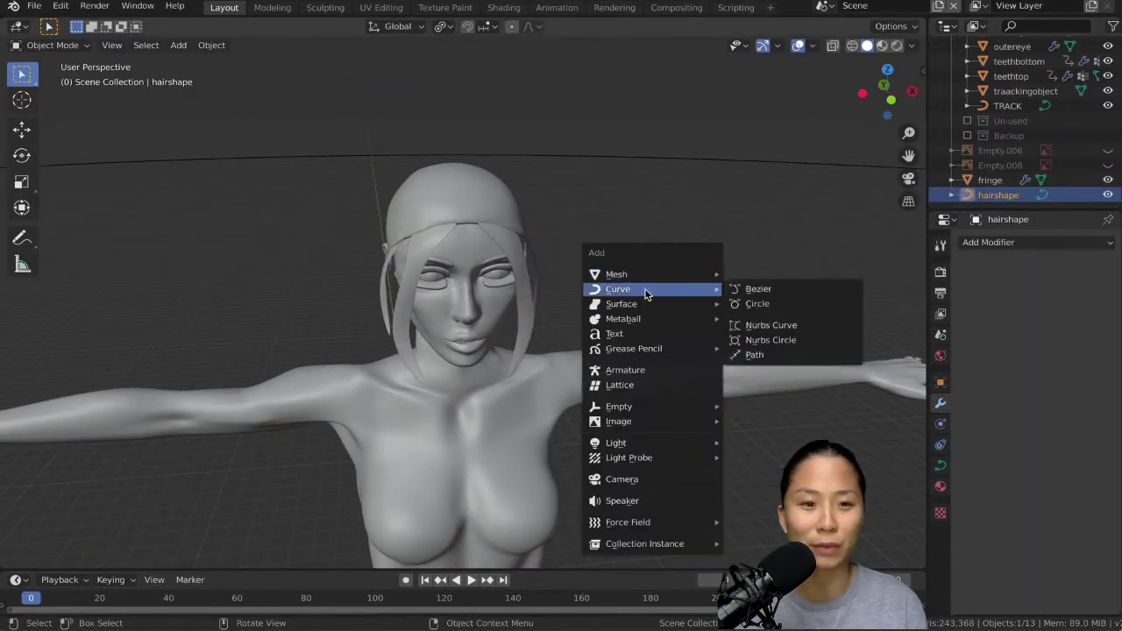
pyautogui.click(763, 356)
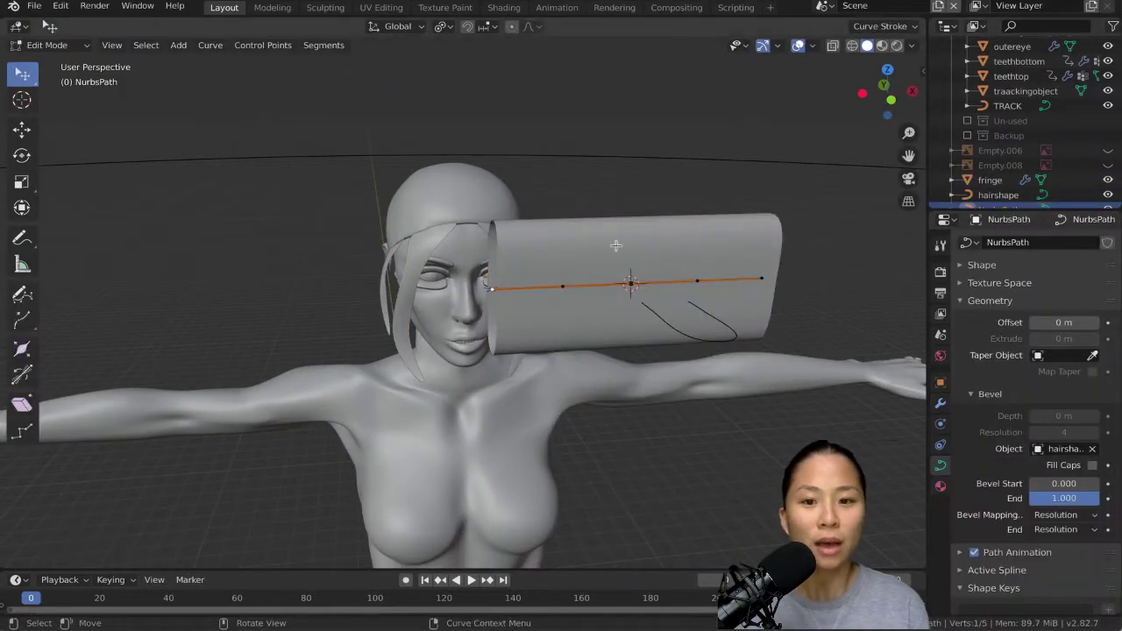
pyautogui.press('n')
pyautogui.hotkey('alt', 's')
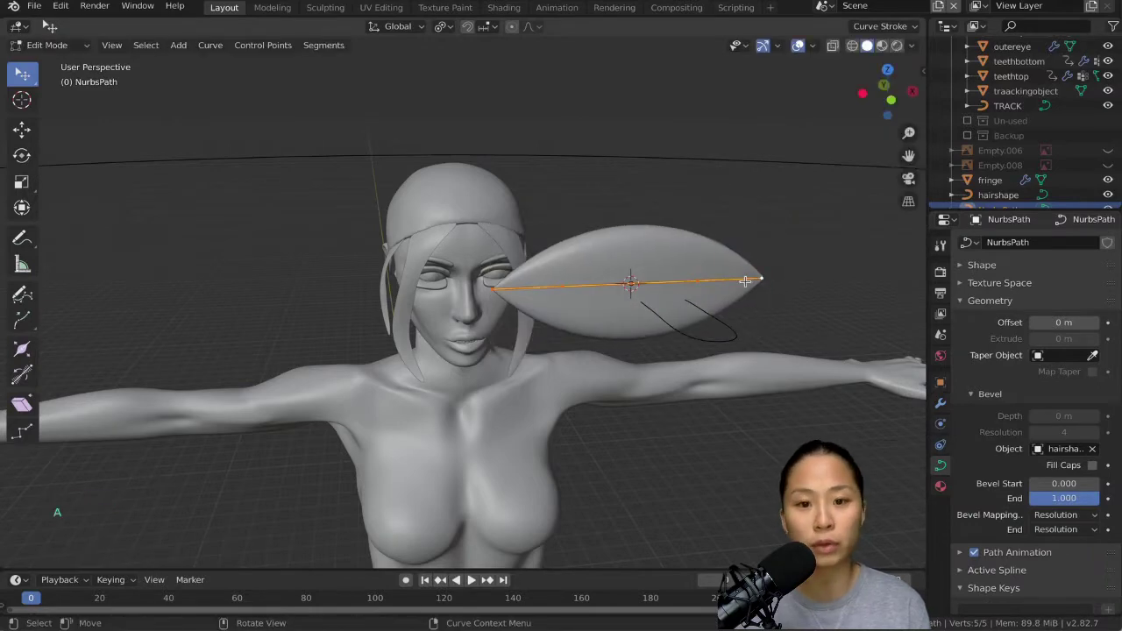
pyautogui.press('Tab')
pyautogui.moveTo(745, 280); pyautogui.dragTo(576, 271, button='middle')
# Step: Move and extrude the path's end point so the lock arcs over and behind the head
pyautogui.press('Tab')
pyautogui.press('KP_1')
pyautogui.press('KP_1')
pyautogui.click(576, 237)
pyautogui.press('KP_3')
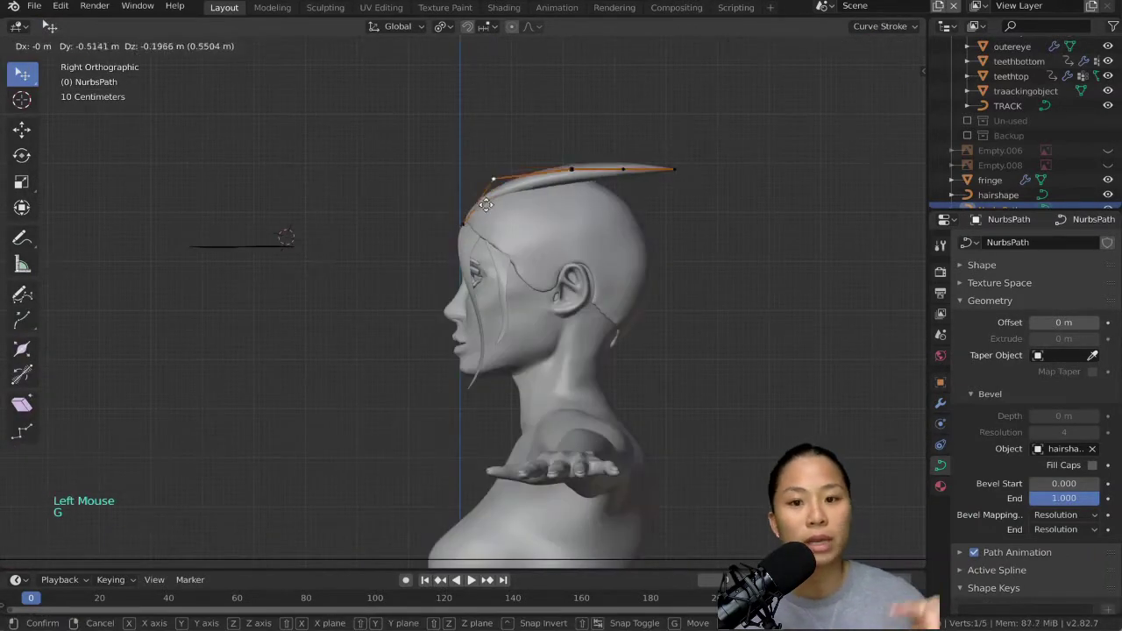
pyautogui.click(466, 180)
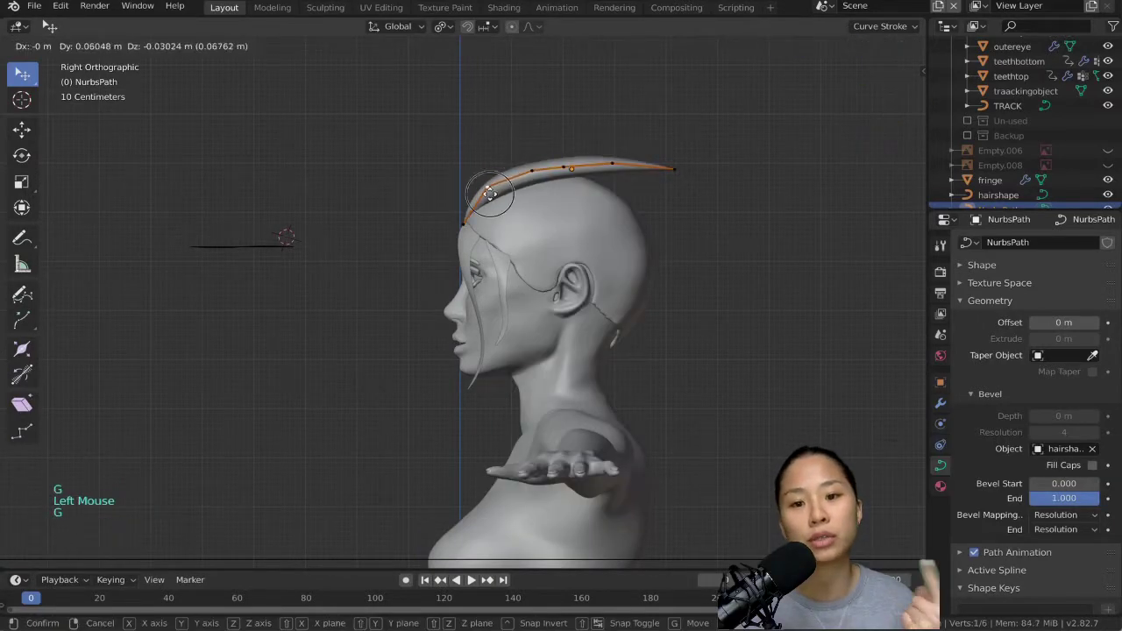
pyautogui.click(586, 263)
pyautogui.press('e')
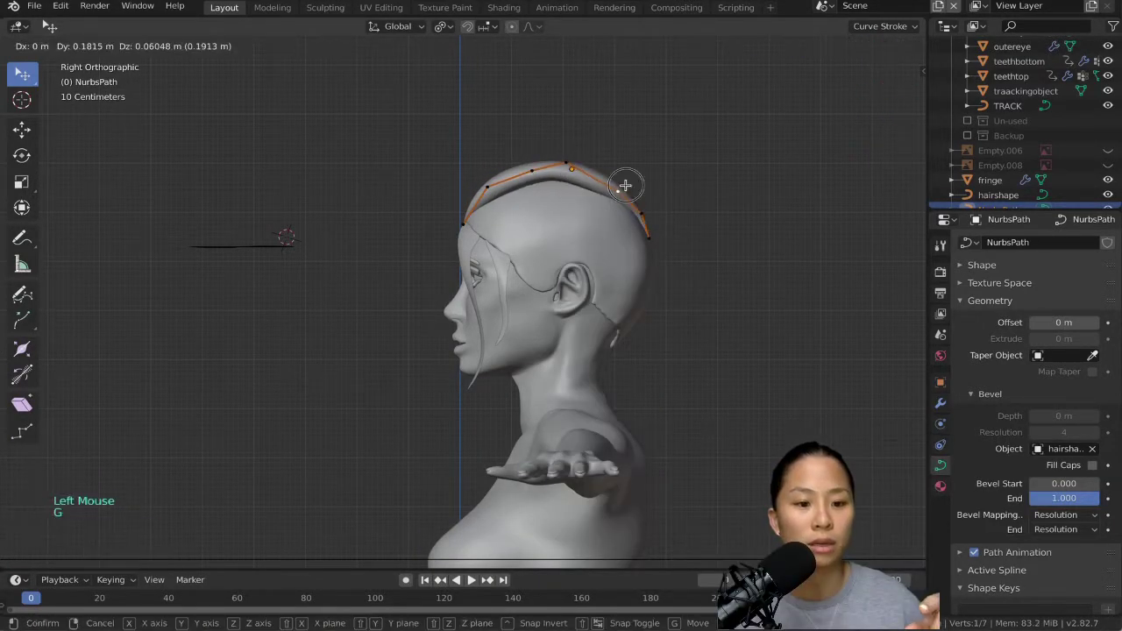
pyautogui.moveTo(637, 172); pyautogui.dragTo(509, 228, button='middle')
pyautogui.press('Tab')
pyautogui.click(646, 163)
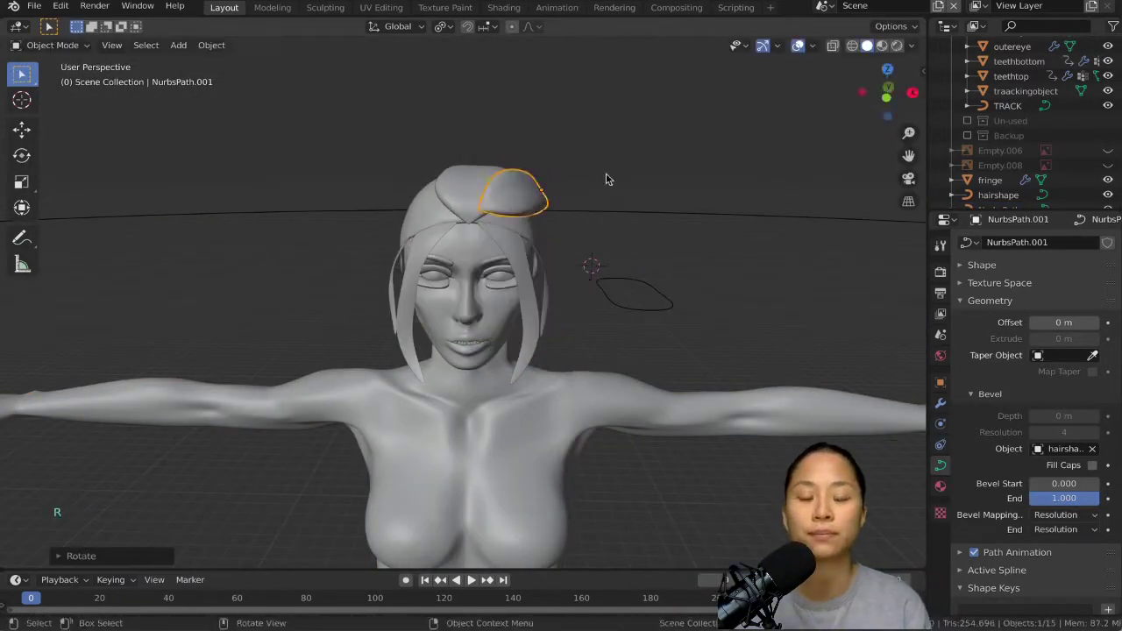
# Step: Move a point of the first hair lock, checking it from behind and around the head
pyautogui.moveTo(601, 172); pyautogui.dragTo(653, 284, button='middle')
pyautogui.press('Tab')
pyautogui.press('Tab')
pyautogui.moveTo(598, 192); pyautogui.dragTo(571, 220, button='middle')
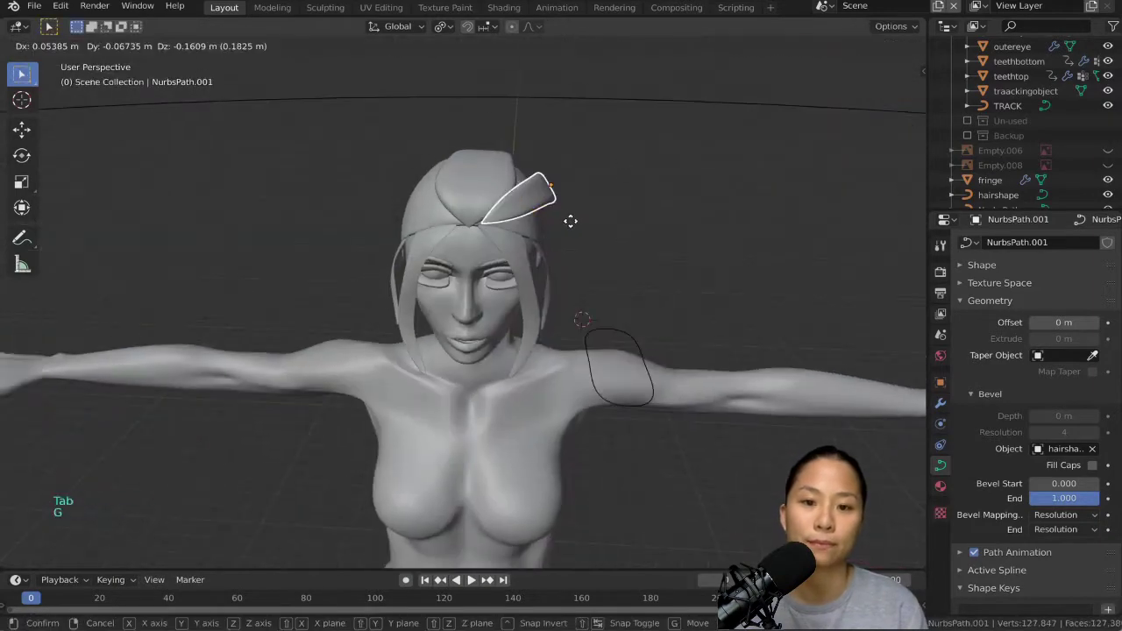
pyautogui.click(509, 195)
pyautogui.moveTo(508, 194); pyautogui.dragTo(601, 233, button='middle')
pyautogui.press('Tab')
pyautogui.press('g')
pyautogui.click(548, 164)
pyautogui.press('Tab')
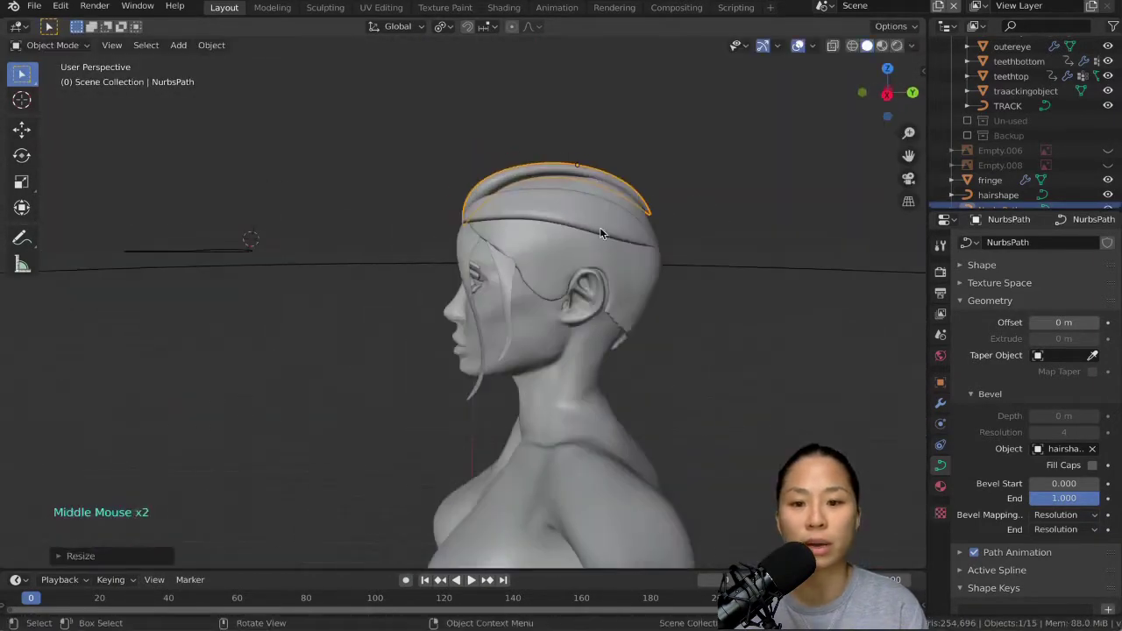
# Step: Reposition a point of NurbsPath.001 so it lies along the hair on the head
pyautogui.press('Tab')
pyautogui.moveTo(495, 208); pyautogui.dragTo(701, 321, button='middle')
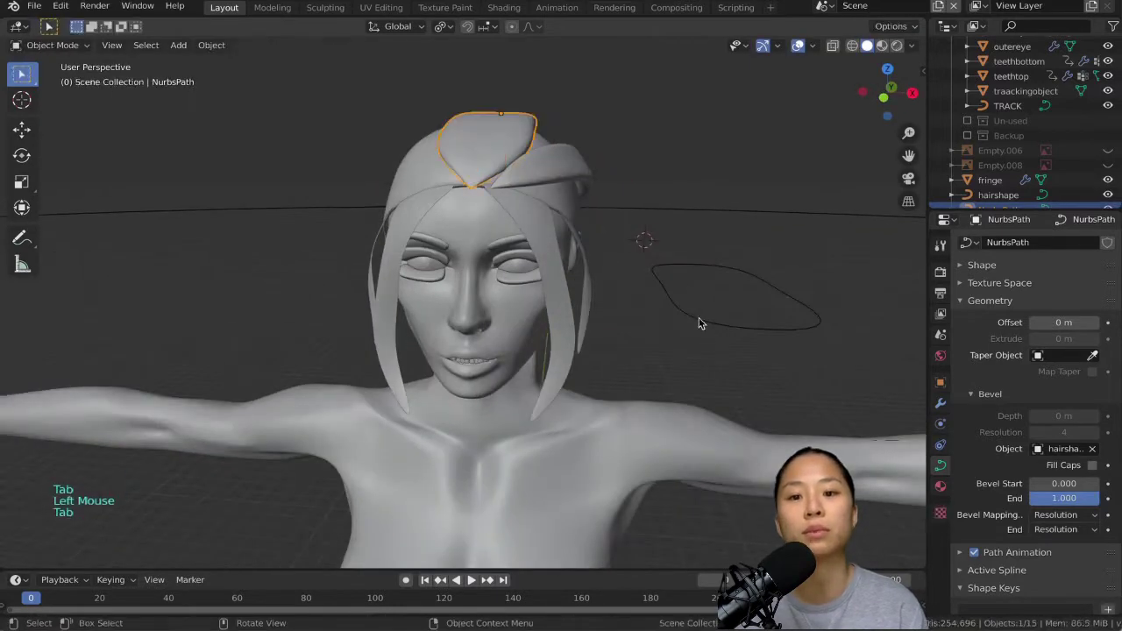
pyautogui.click(702, 321)
pyautogui.press('Tab')
# Step: Duplicate the hair lock and move its points around the side of the head
pyautogui.press('Tab')
pyautogui.click(583, 163)
pyautogui.press('Tab')
pyautogui.moveTo(624, 172); pyautogui.dragTo(663, 301, button='middle')
pyautogui.click(590, 218)
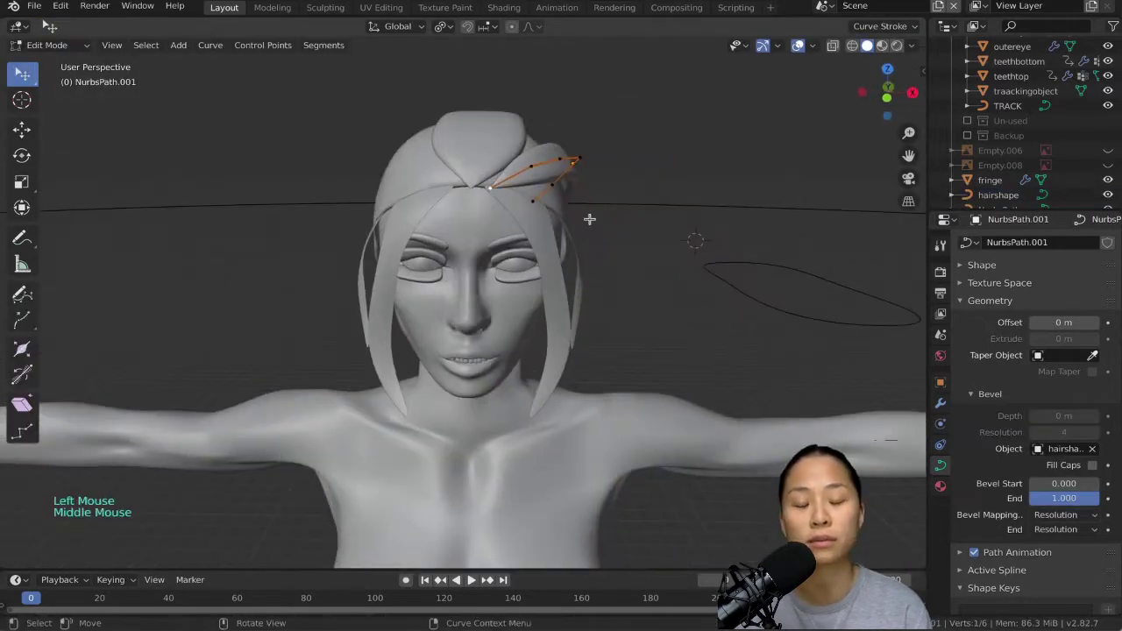
pyautogui.moveTo(591, 219); pyautogui.dragTo(484, 215, button='middle')
pyautogui.moveTo(721, 296); pyautogui.dragTo(552, 197, button='middle')
pyautogui.press('Tab')
pyautogui.hotkey('shift', 'd')
pyautogui.click(614, 220)
pyautogui.press('Tab')
pyautogui.click(544, 197)
pyautogui.press('g')
pyautogui.click(672, 220)
pyautogui.moveTo(672, 220); pyautogui.dragTo(561, 210, button='middle')
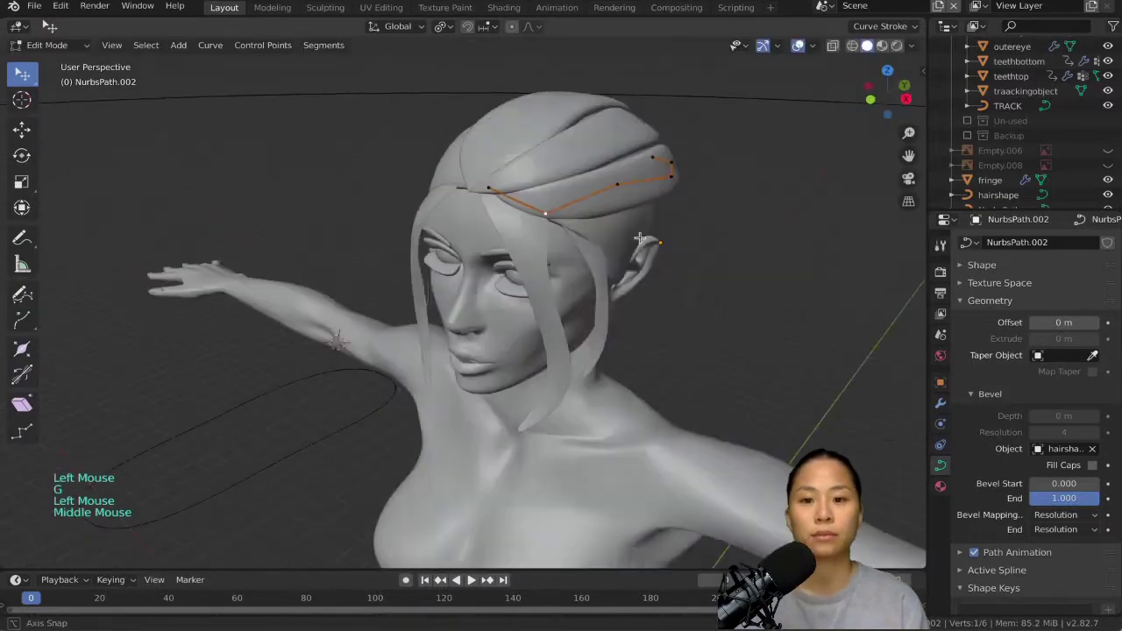
pyautogui.click(451, 220)
pyautogui.press('g')
pyautogui.moveTo(451, 220); pyautogui.dragTo(547, 328, button='middle')
pyautogui.click(495, 257)
# Step: Duplicate the lock again and move its points toward the temple
pyautogui.press('Tab')
pyautogui.hotkey('shift', 'd')
pyautogui.click(588, 238)
pyautogui.press('Tab')
pyautogui.press('g')
pyautogui.click(544, 209)
pyautogui.click(527, 263)
pyautogui.click(612, 287)
pyautogui.moveTo(612, 288); pyautogui.dragTo(693, 283, button='middle')
pyautogui.press('KP_1')
# Step: Move the remaining points so the new lock sweeps above the ear, checking from the front
pyautogui.click(601, 251)
pyautogui.press('g')
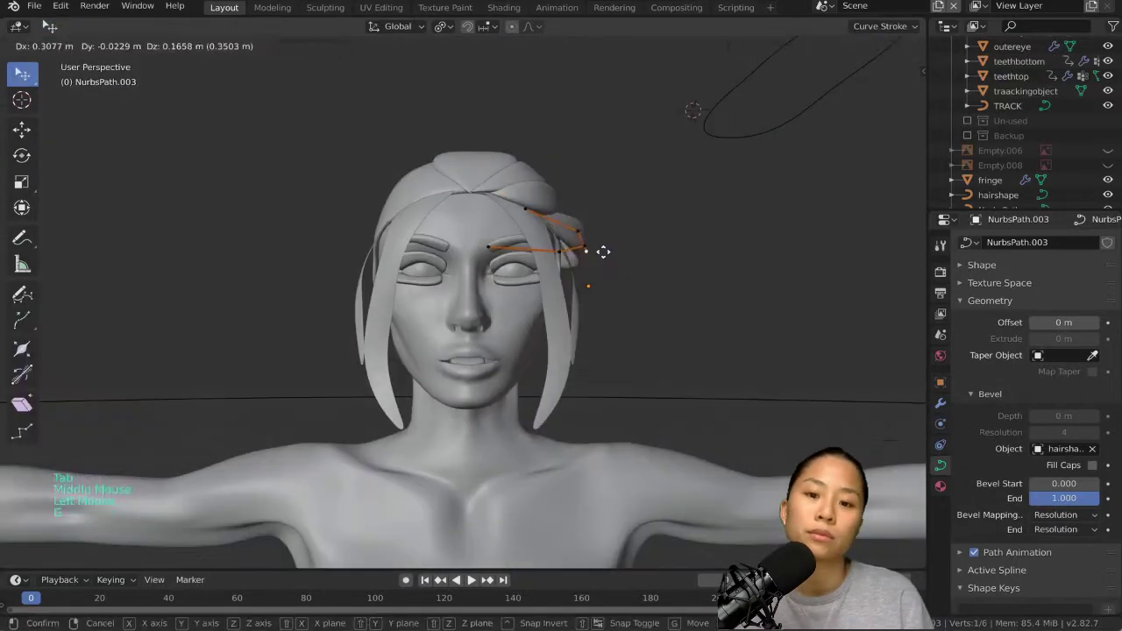
pyautogui.click(602, 251)
pyautogui.moveTo(602, 250); pyautogui.dragTo(614, 103, button='middle')
pyautogui.press('KP_1')
pyautogui.click(597, 248)
pyautogui.moveTo(596, 248); pyautogui.dragTo(676, 276, button='middle')
pyautogui.press('Tab')
pyautogui.press('KP_1')
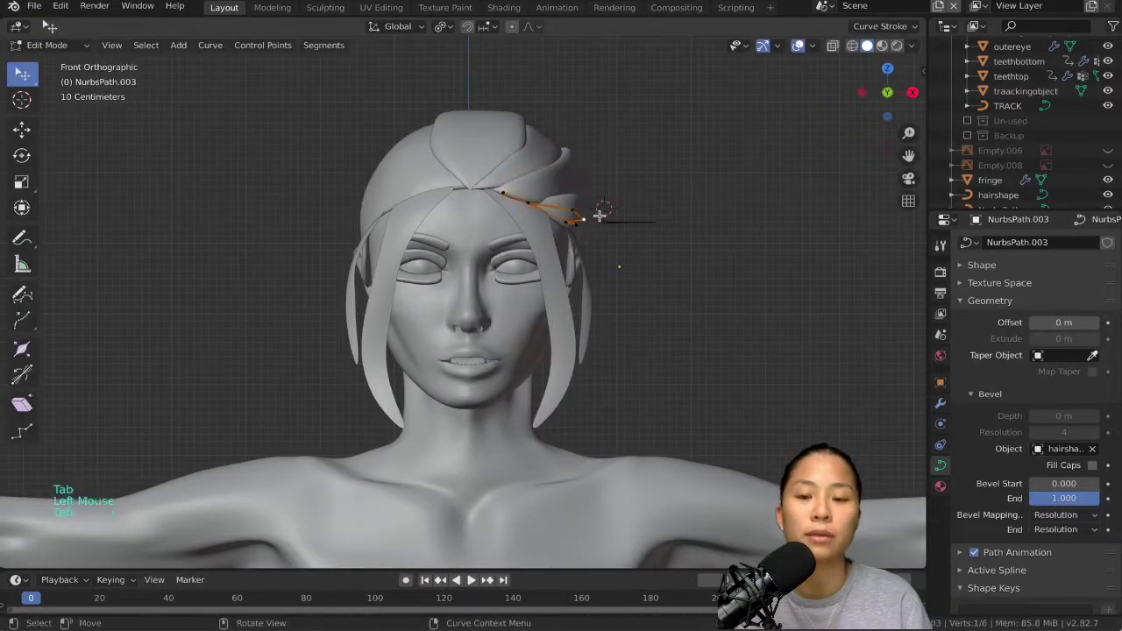
pyautogui.click(550, 251)
pyautogui.moveTo(550, 251); pyautogui.dragTo(714, 296, button='middle')
# Step: Scale the selected curve points to change the strand's thickness
pyautogui.press('s')
pyautogui.click(573, 244)
pyautogui.press('Return')
pyautogui.press('Tab')
# Step: Move and rotate the hairshape profile's points to turn the strand's cross-section
pyautogui.press('Tab')
# Step: Move the strand's points behind the head into a new path
pyautogui.click(797, 275)
pyautogui.press('g')
pyautogui.moveTo(797, 276); pyautogui.dragTo(338, 263, button='middle')
pyautogui.click(338, 263)
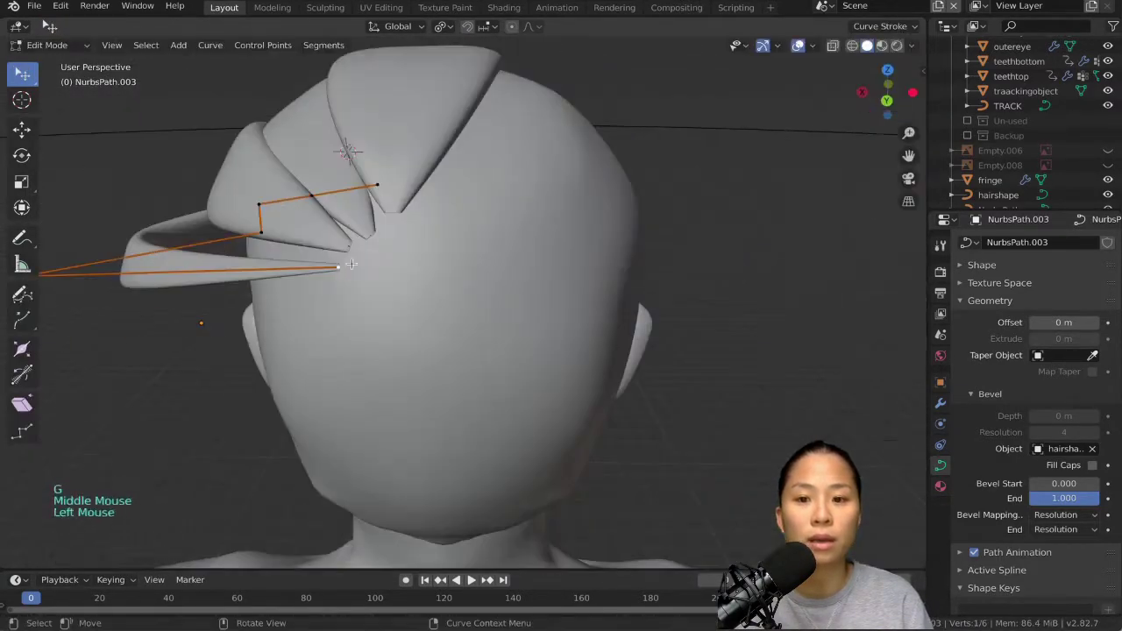
pyautogui.press('g')
pyautogui.click(424, 333)
pyautogui.moveTo(424, 332); pyautogui.dragTo(643, 447, button='middle')
pyautogui.scroll(-2, 508, 328)
pyautogui.click(643, 447)
pyautogui.moveTo(680, 415); pyautogui.dragTo(672, 351, button='middle')
pyautogui.click(614, 464)
pyautogui.press('g')
pyautogui.click(721, 342)
pyautogui.press('r')
pyautogui.click(596, 441)
pyautogui.press('Tab')
pyautogui.press('Tab')
pyautogui.press('g')
pyautogui.click(605, 430)
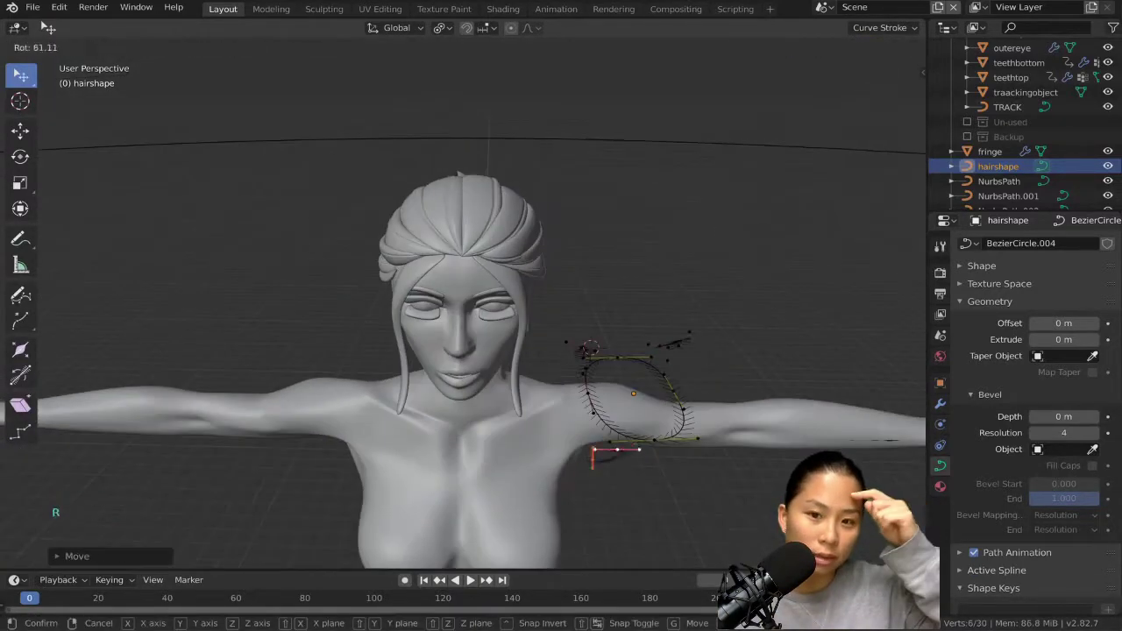
# Step: Enter edit mode on the body mesh and switch the viewport to solid shading
pyautogui.moveTo(605, 430); pyautogui.dragTo(641, 319, button='middle')
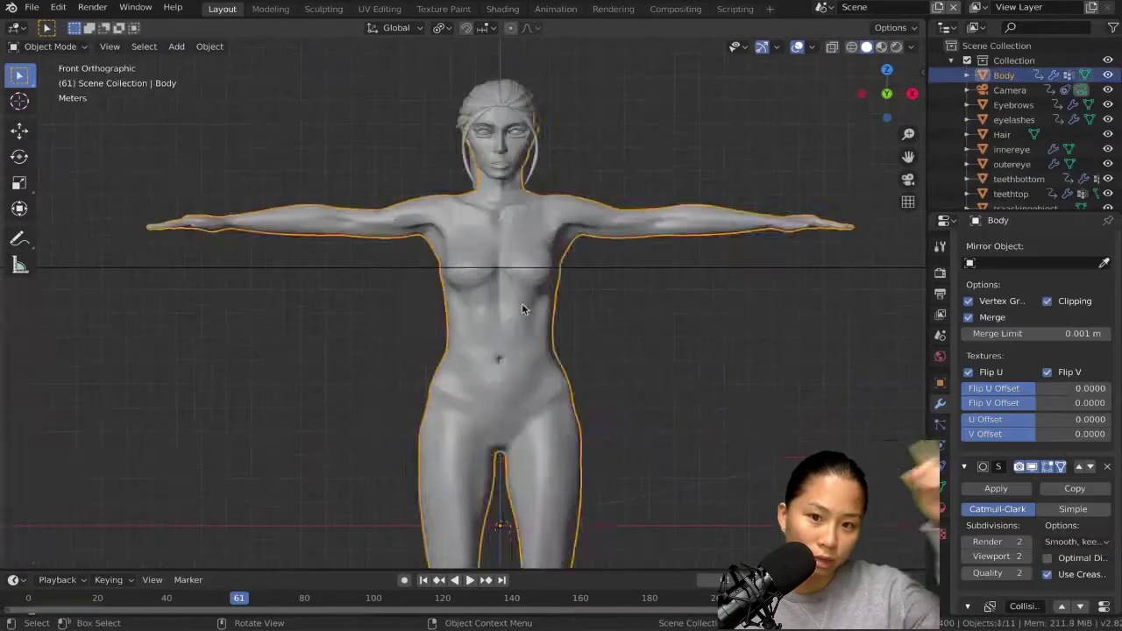
pyautogui.press('Tab')
pyautogui.press('z')
pyautogui.click(604, 367)
pyautogui.moveTo(603, 368)
pyautogui.mouseDown(button='middle')
pyautogui.moveTo(421, 359)
pyautogui.moveTo(536, 351)
pyautogui.mouseUp(button='middle')
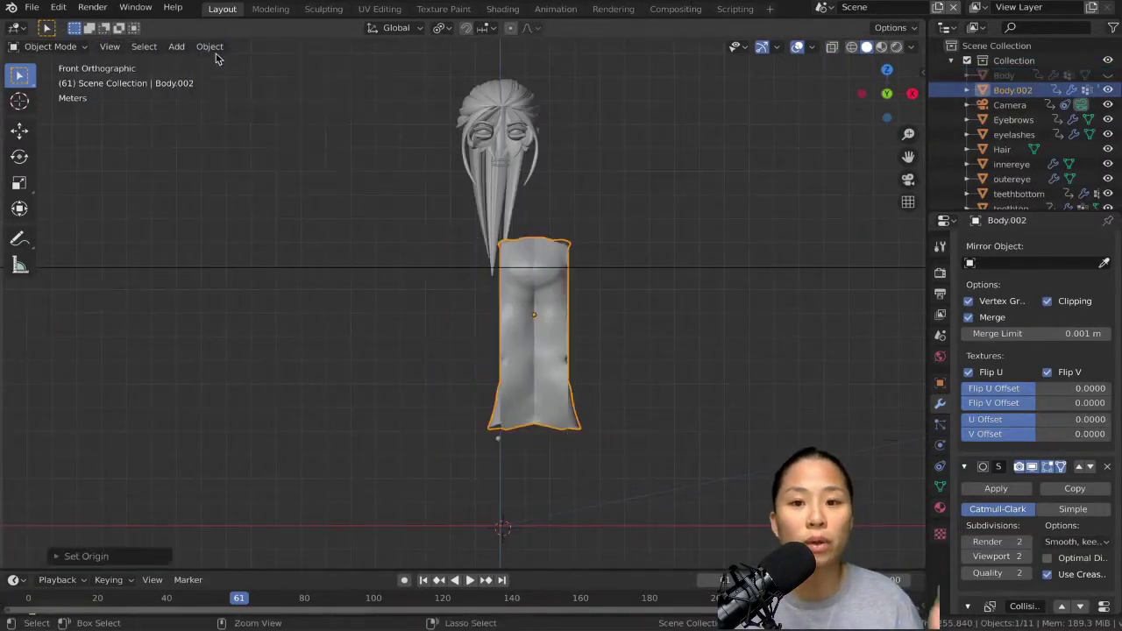
# Step: Apply the mirror on the shirt mesh with Ctrl+A and inspect its centre vertices from front and back
pyautogui.hotkey('ctrl', 'a')
pyautogui.press('Tab')
pyautogui.press('Tab')
pyautogui.scroll(3, 551, 282)
pyautogui.moveTo(550, 282); pyautogui.dragTo(625, 375, button='middle')
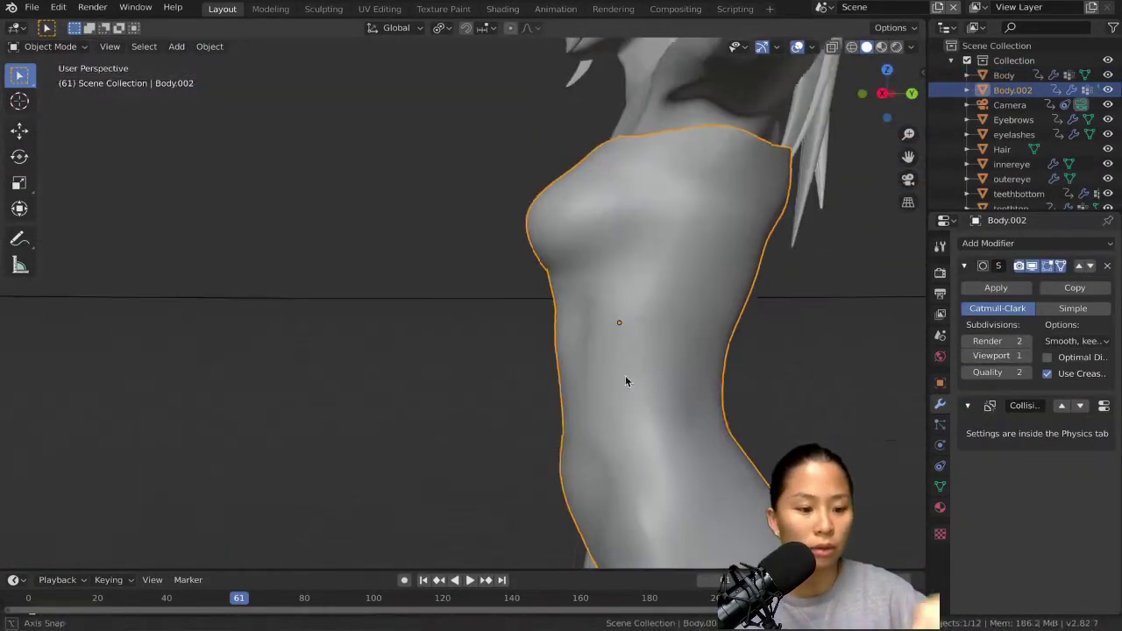
pyautogui.press('Tab')
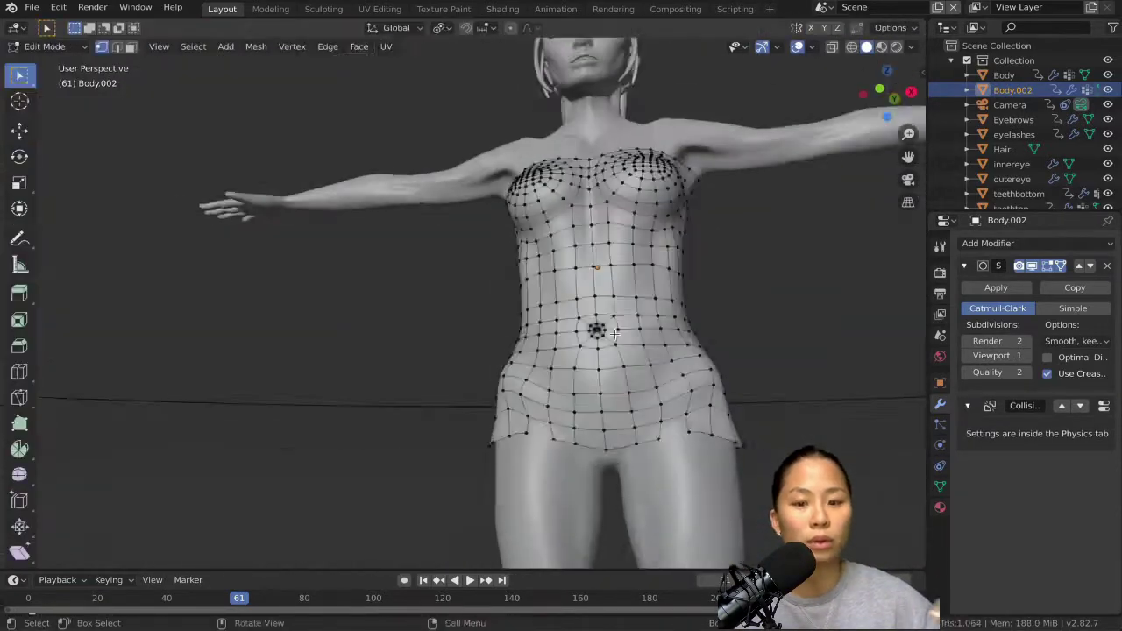
pyautogui.scroll(4, 655, 311)
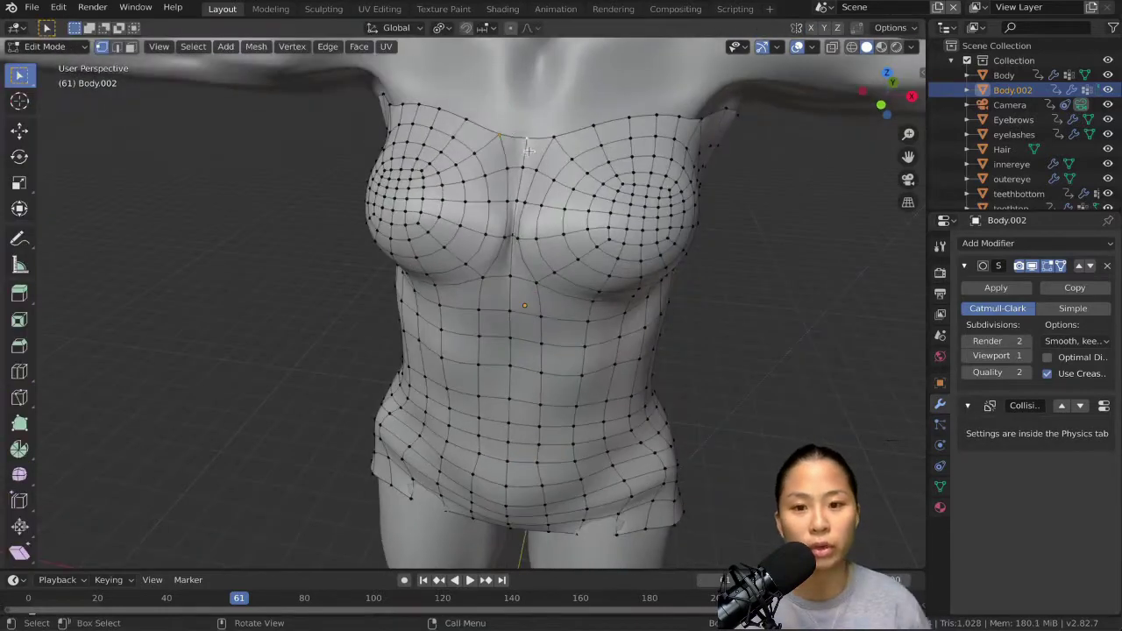
pyautogui.press('KP_1')
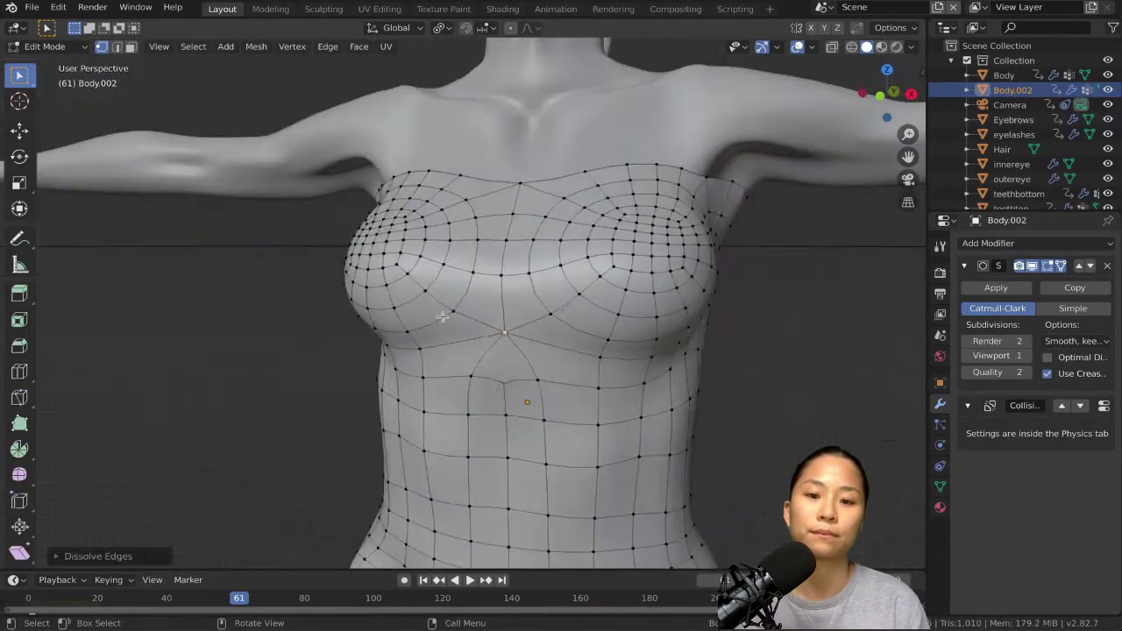
pyautogui.moveTo(491, 350); pyautogui.dragTo(561, 351, button='middle')
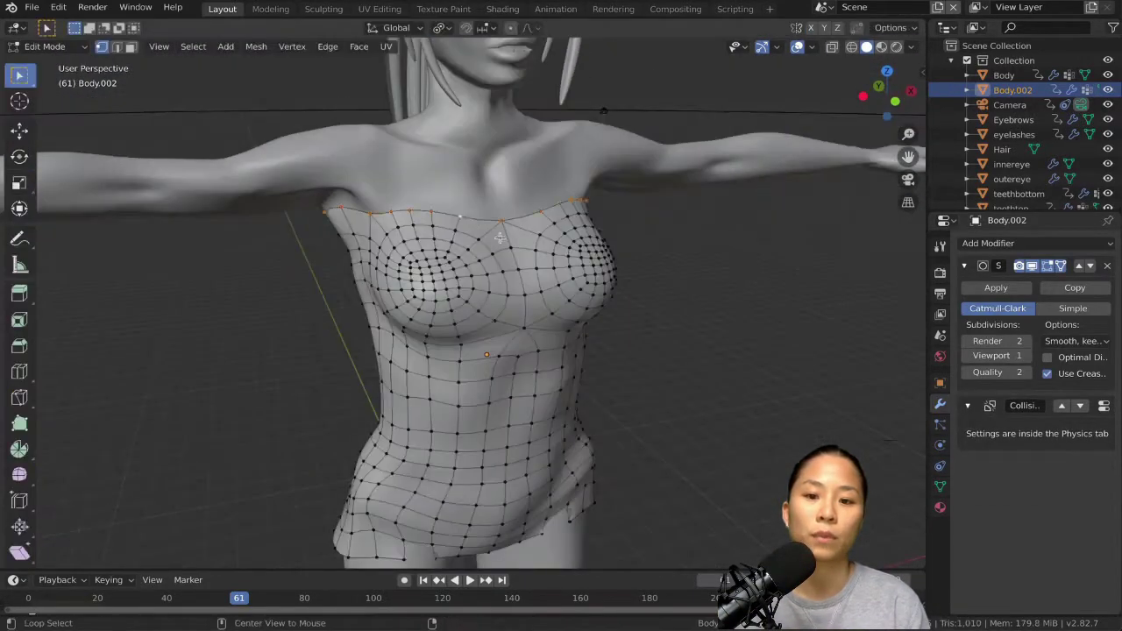
pyautogui.click(48, 45)
# Step: Switch the shirt to Sculpt Mode and look around the torso
pyautogui.click(62, 91)
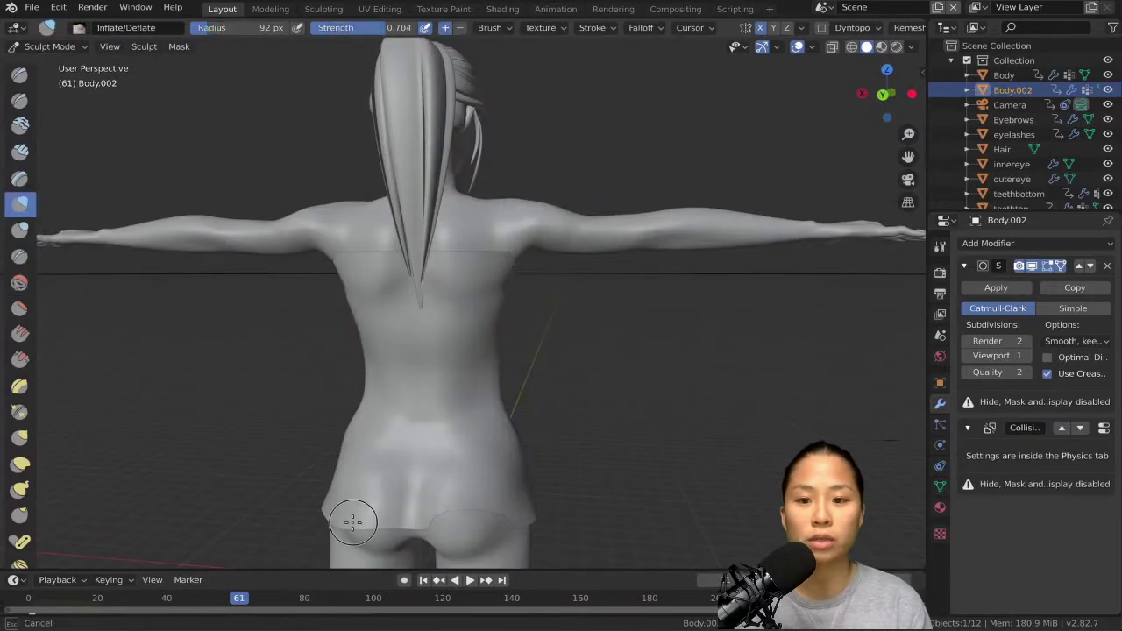
pyautogui.moveTo(352, 522); pyautogui.dragTo(406, 450, button='middle')
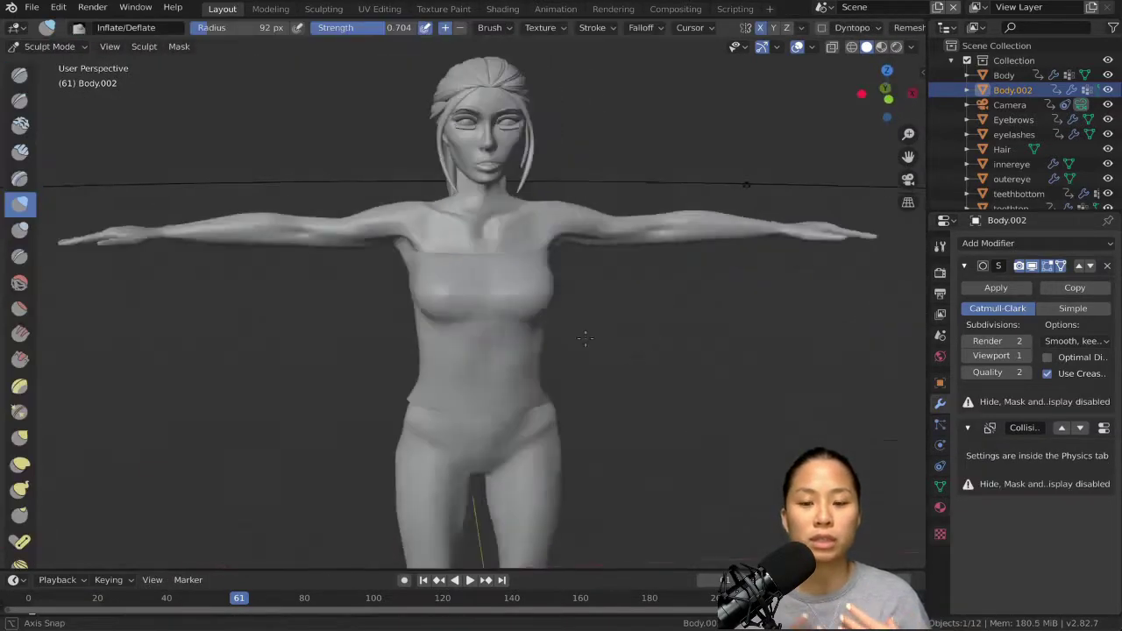
pyautogui.moveTo(585, 338); pyautogui.dragTo(426, 325, button='middle')
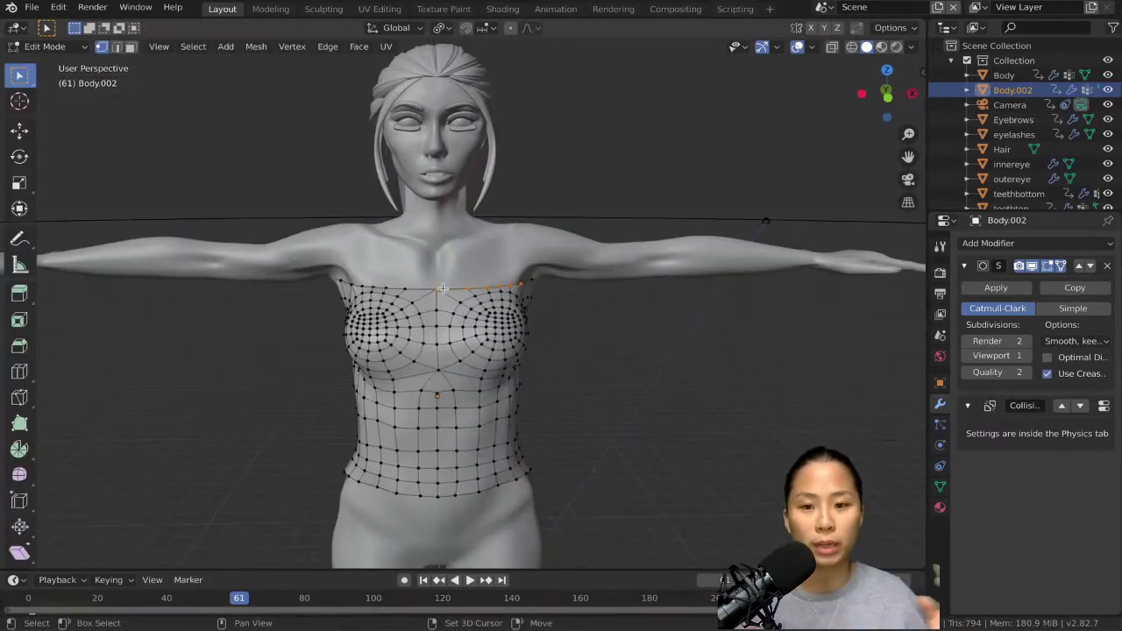
pyautogui.scroll(3, 442, 289)
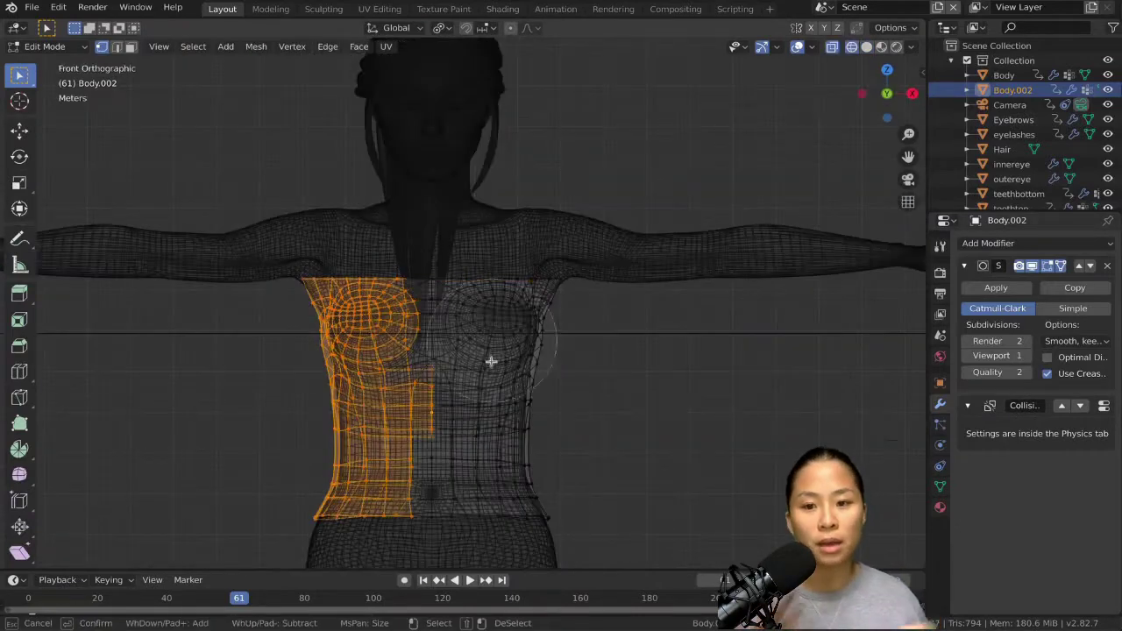
# Step: Delete the left half in X-ray and enable Clipping on the Mirror modifier
pyautogui.hotkey('alt', 'z')
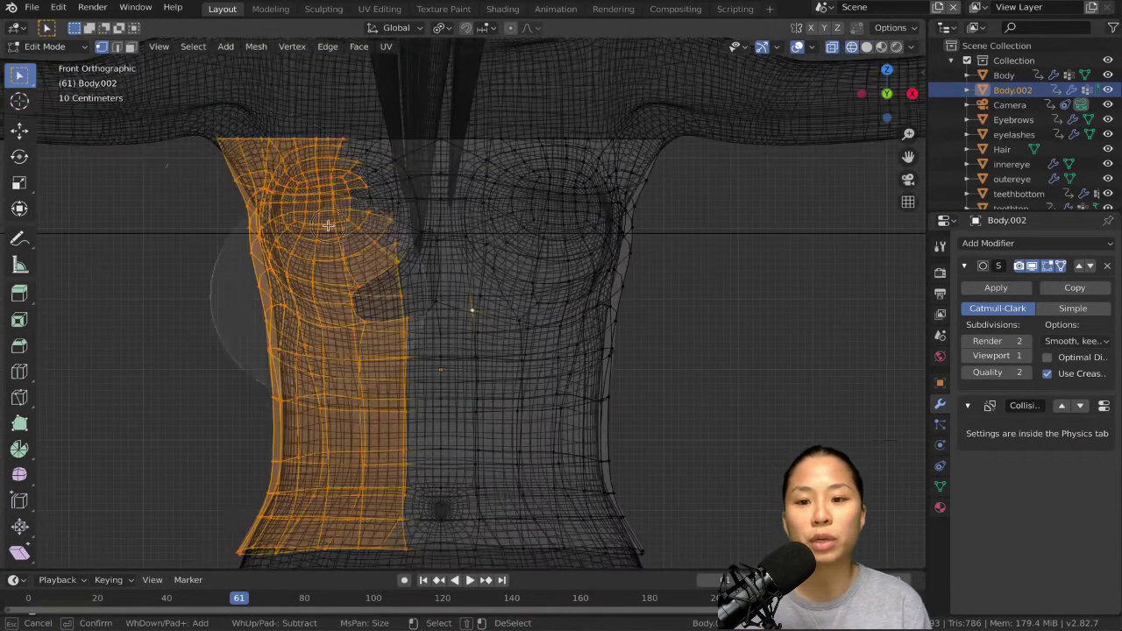
pyautogui.hotkey('alt', 'z')
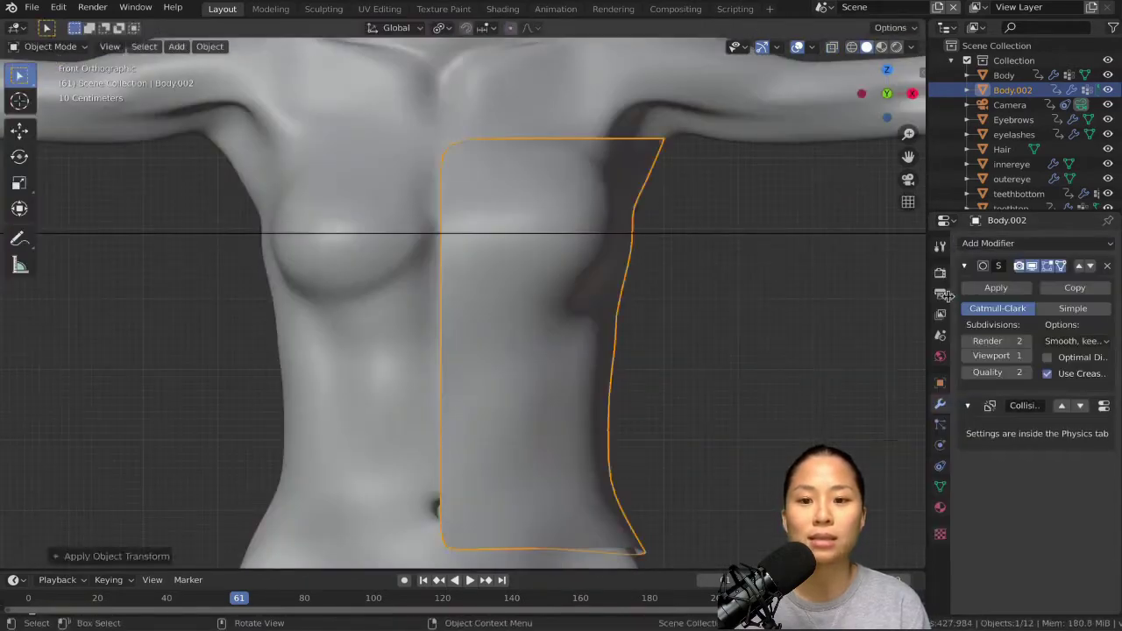
pyautogui.press('Tab')
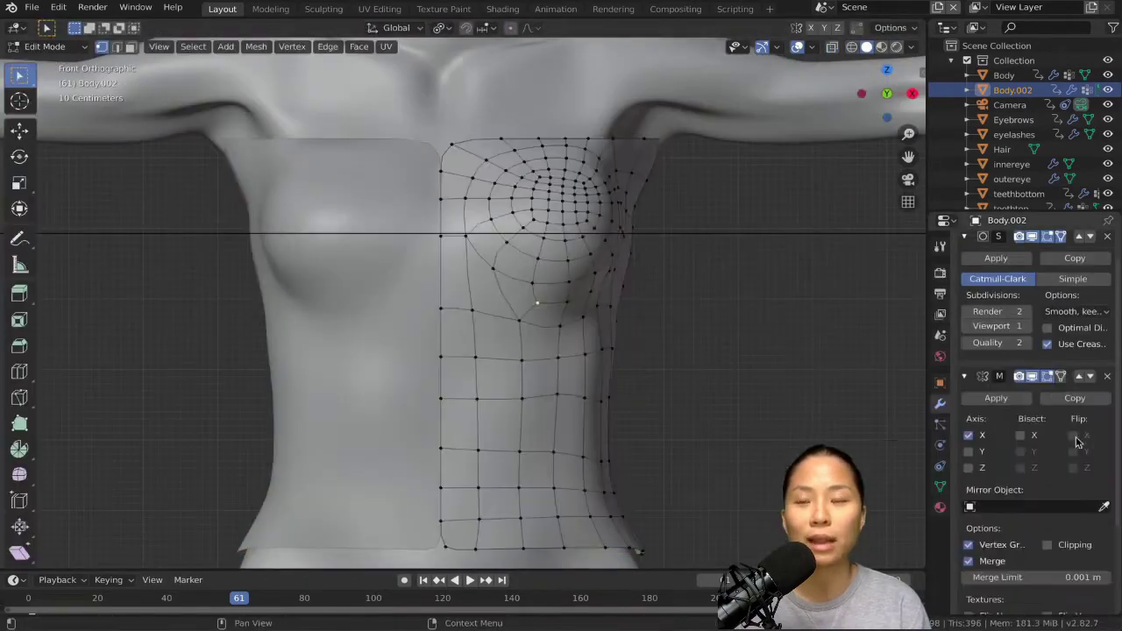
pyautogui.scroll(-1, 1051, 444)
pyautogui.click(1047, 435)
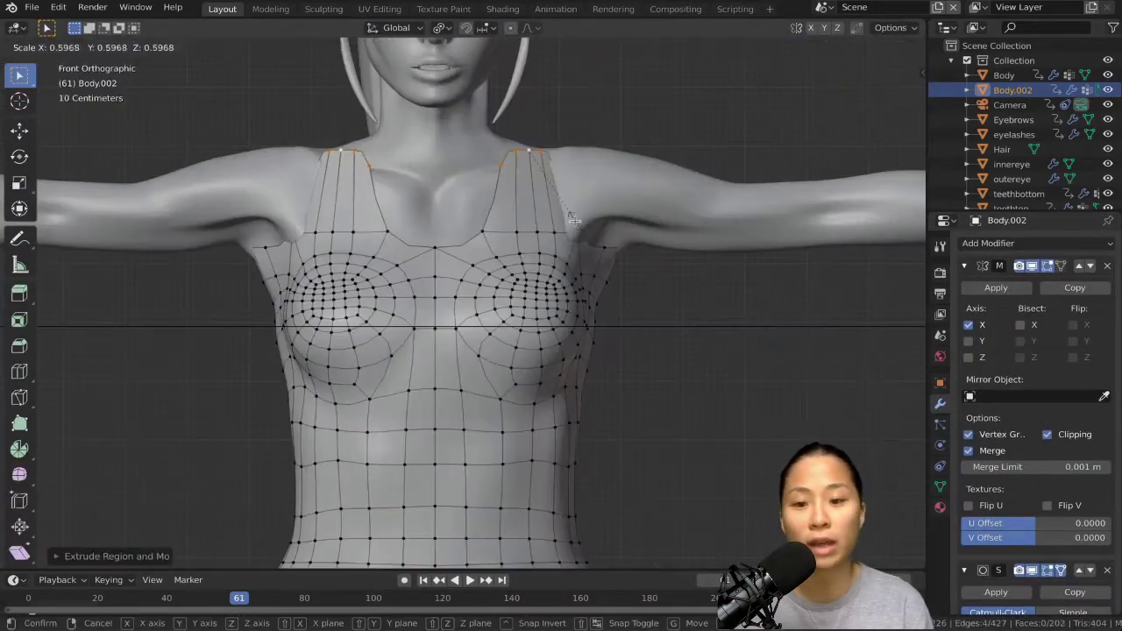
# Step: Circle-select the strap vertices and raise and scale them in Back view to fit over the shoulders
pyautogui.moveTo(491, 289); pyautogui.dragTo(509, 195, button='middle')
pyautogui.press('c')
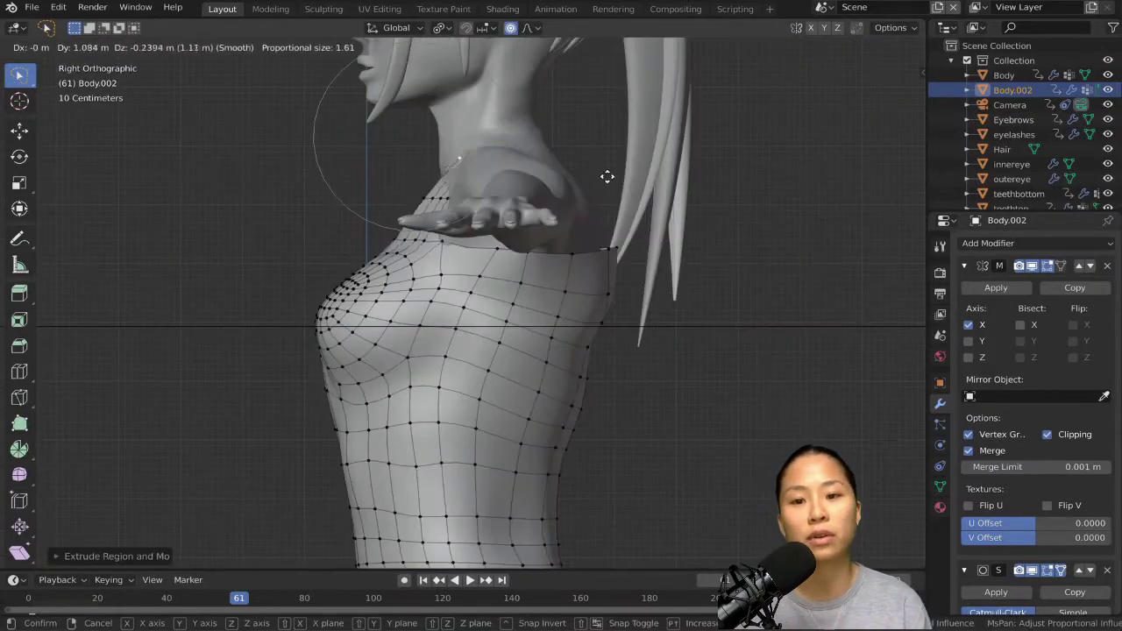
pyautogui.click(671, 219)
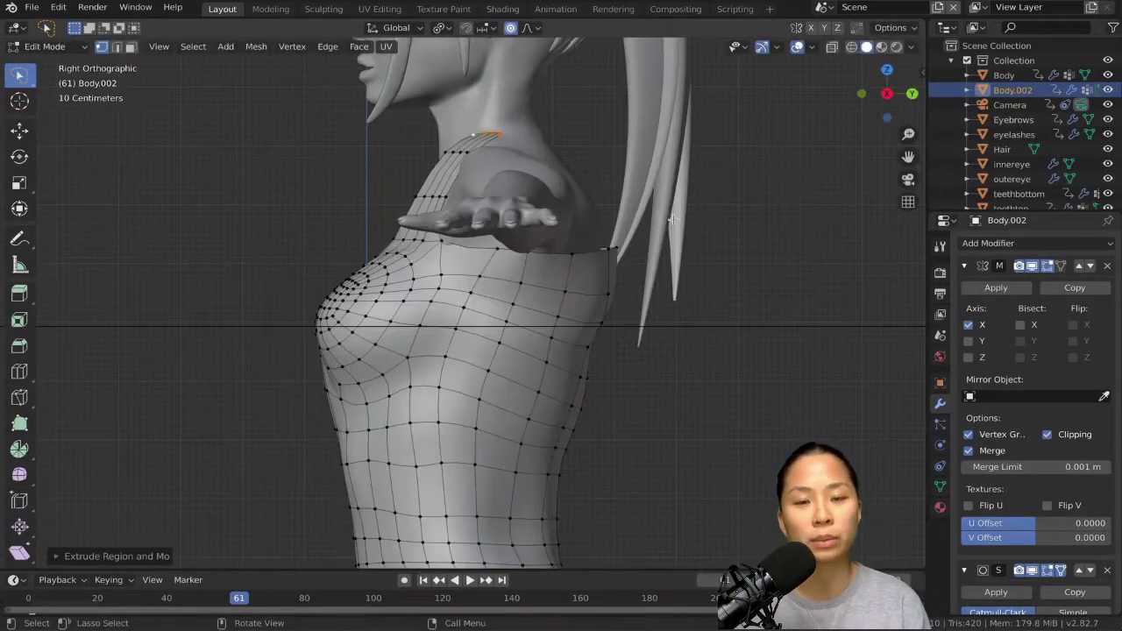
pyautogui.press('Escape')
pyautogui.moveTo(478, 187); pyautogui.dragTo(562, 242, button='middle')
pyautogui.press('ctrl+KP_1')
pyautogui.press('s')
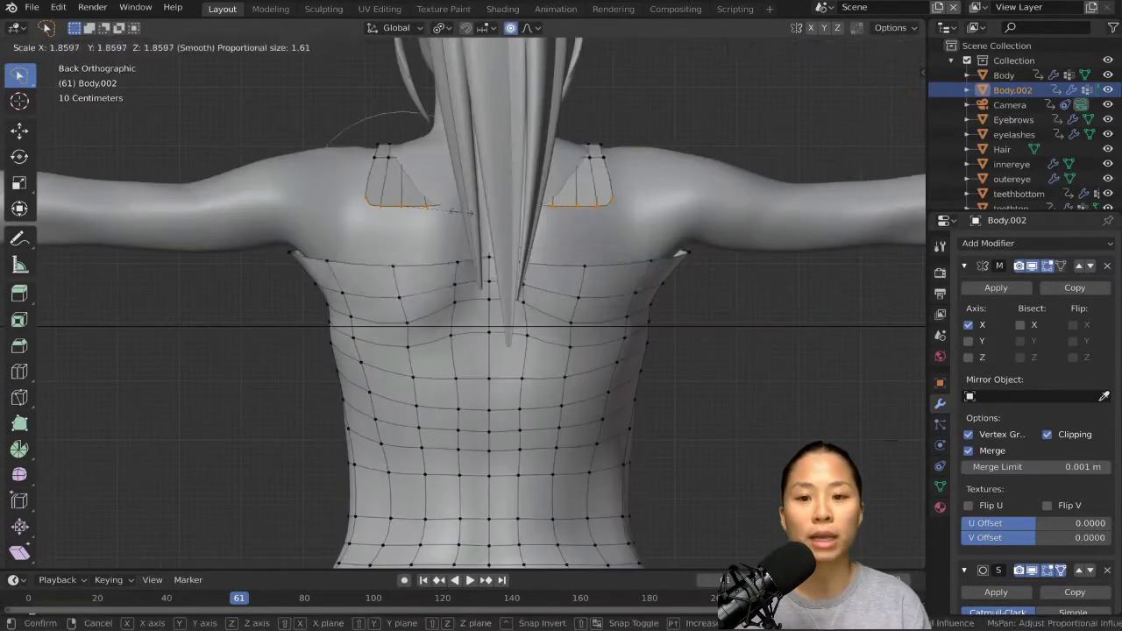
pyautogui.moveTo(290, 254); pyautogui.dragTo(495, 207, button='middle')
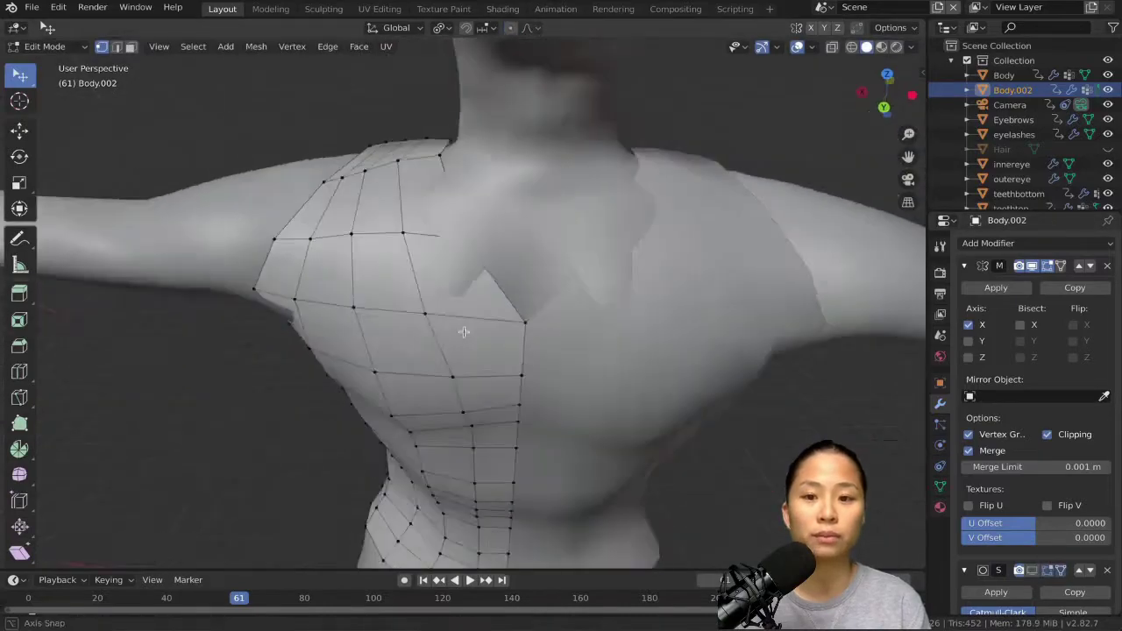
pyautogui.moveTo(464, 332); pyautogui.dragTo(700, 267, button='middle')
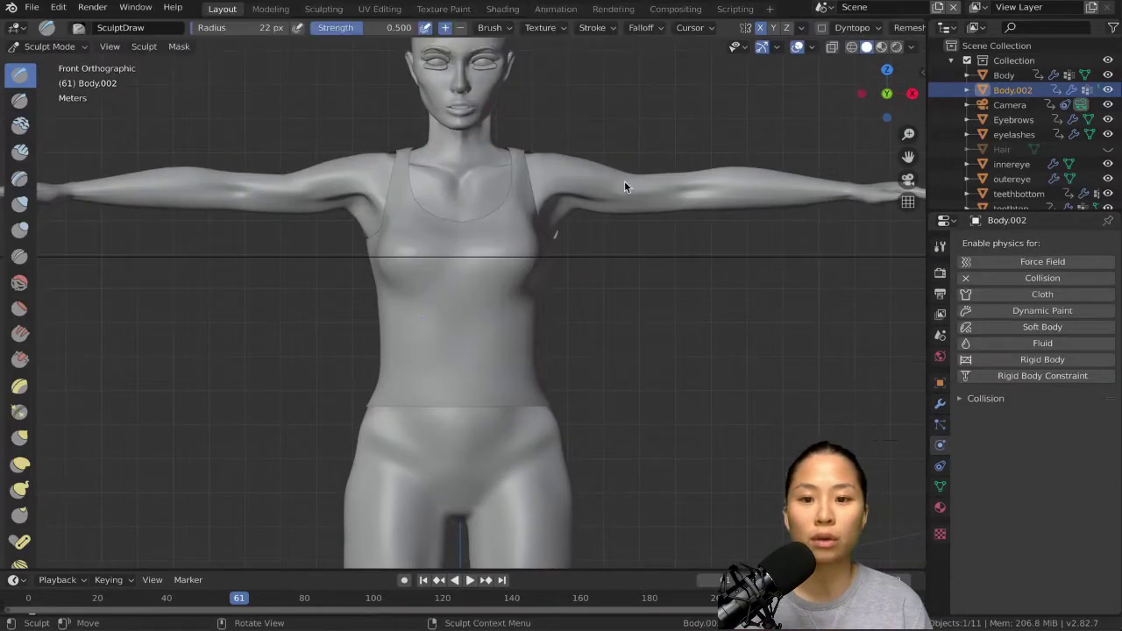
# Step: Orbit around the tank top to inspect it, ending in a straight front view
pyautogui.scroll(2, 493, 353)
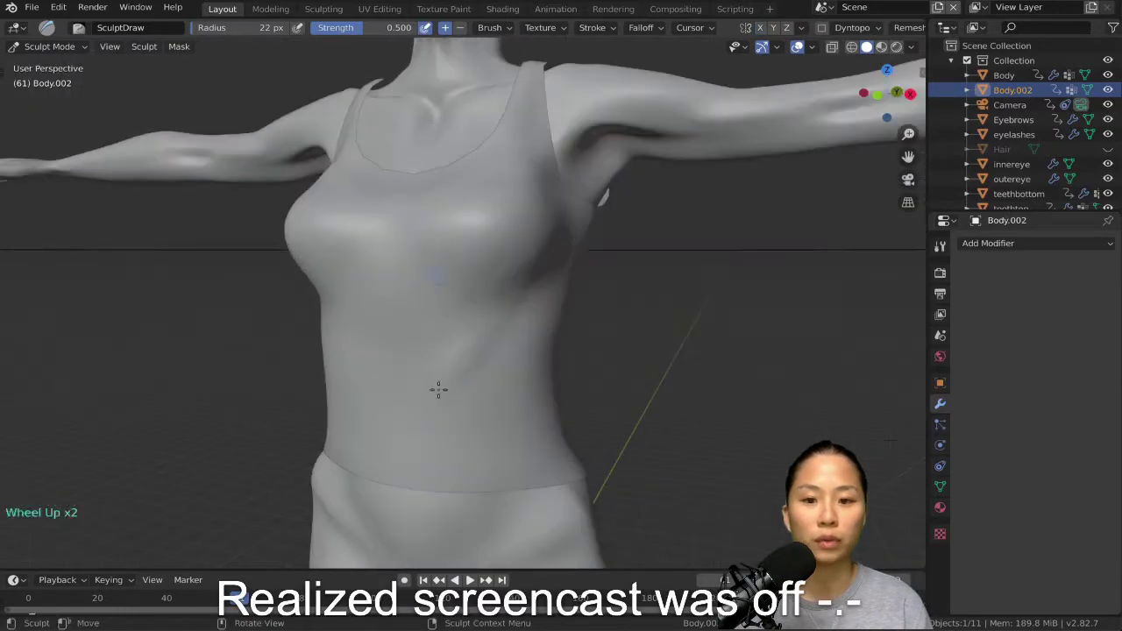
pyautogui.moveTo(494, 385); pyautogui.dragTo(409, 360, button='middle')
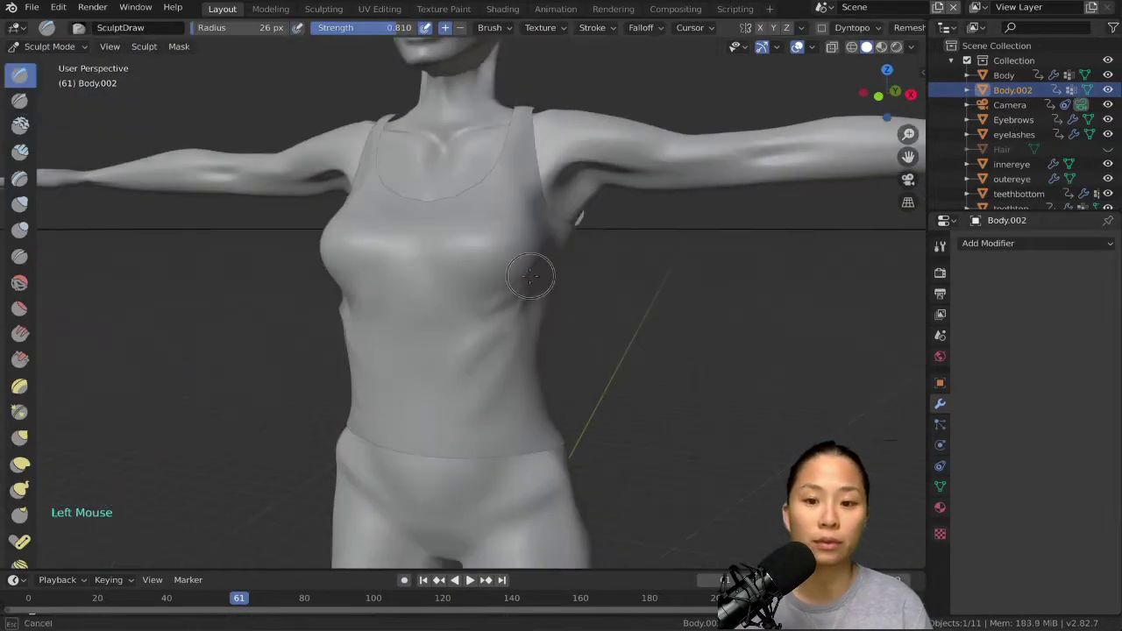
pyautogui.moveTo(514, 339); pyautogui.dragTo(410, 378, button='middle')
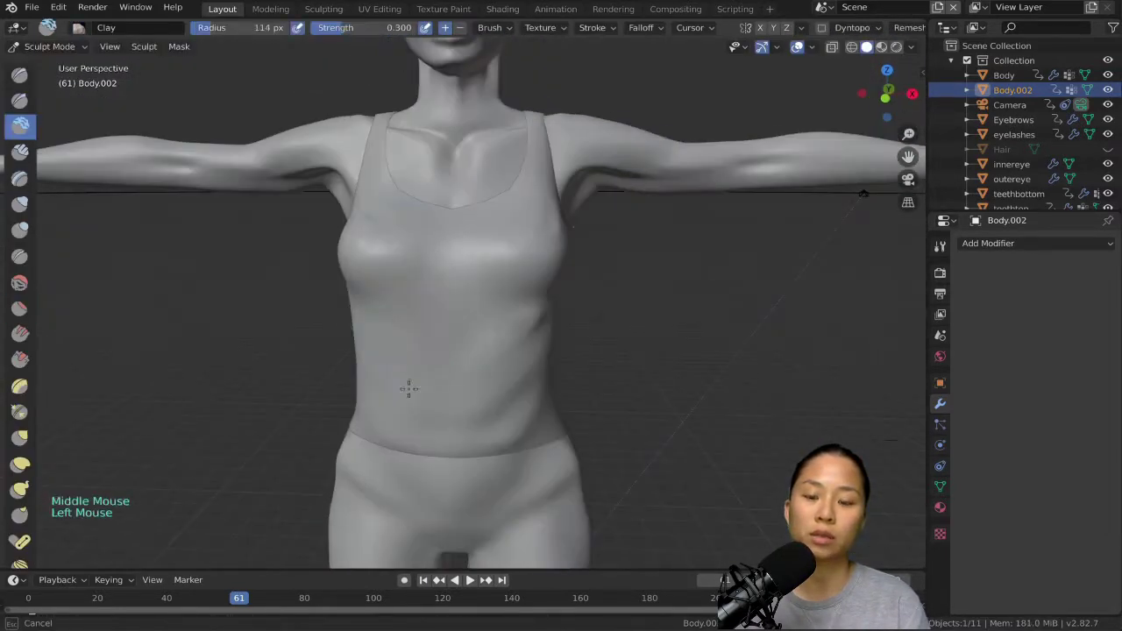
pyautogui.press('KP_1')
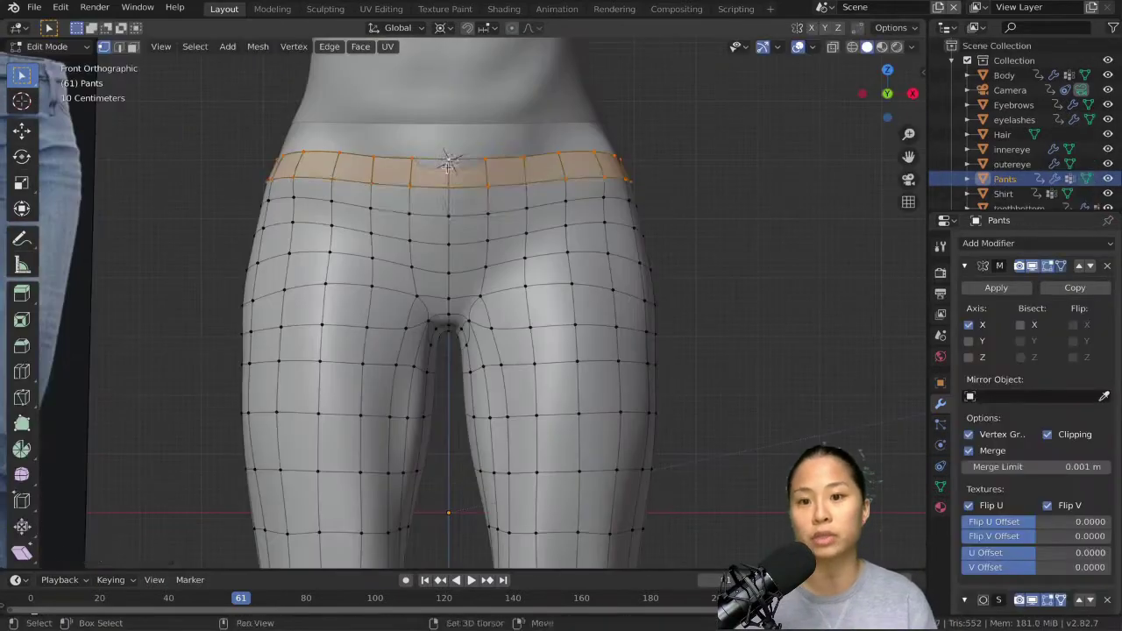
# Step: Move the front pocket's corner vertices, one constrained along Y, to refine the pocket outline
pyautogui.scroll(3, 483, 240)
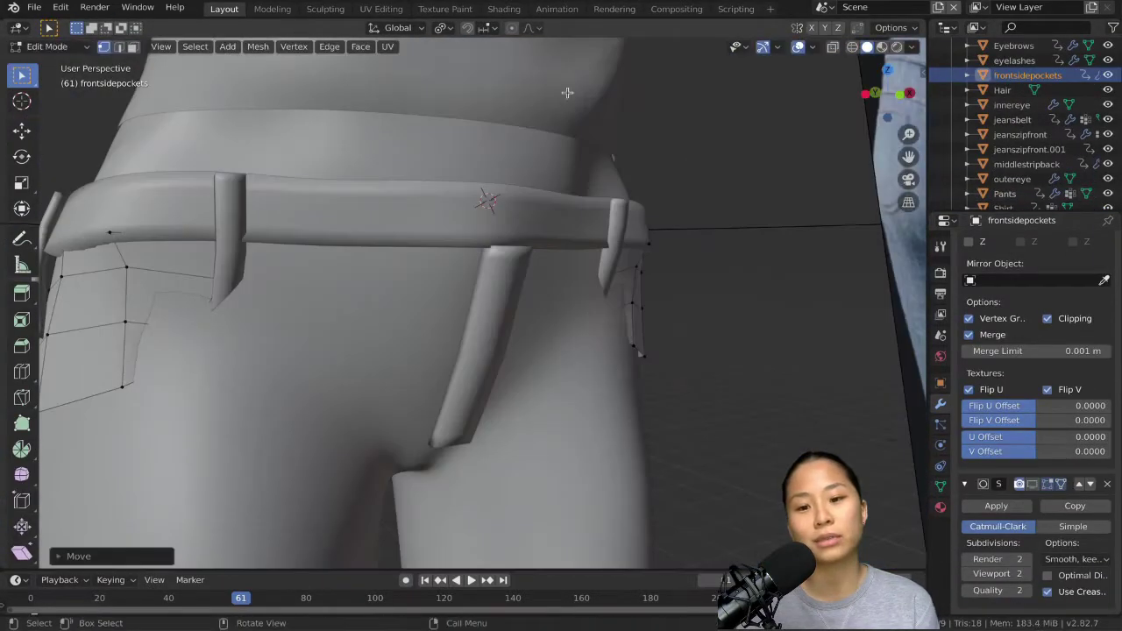
pyautogui.press('g')
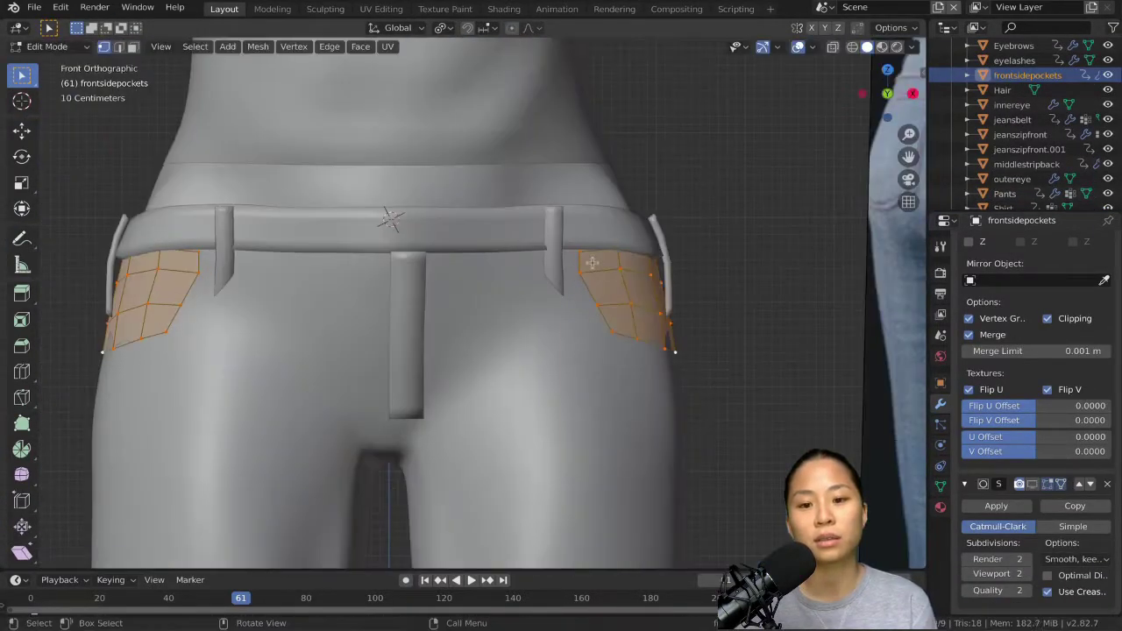
pyautogui.click(592, 262)
pyautogui.press('g')
pyautogui.press('y')
pyautogui.click(613, 313)
pyautogui.press('g')
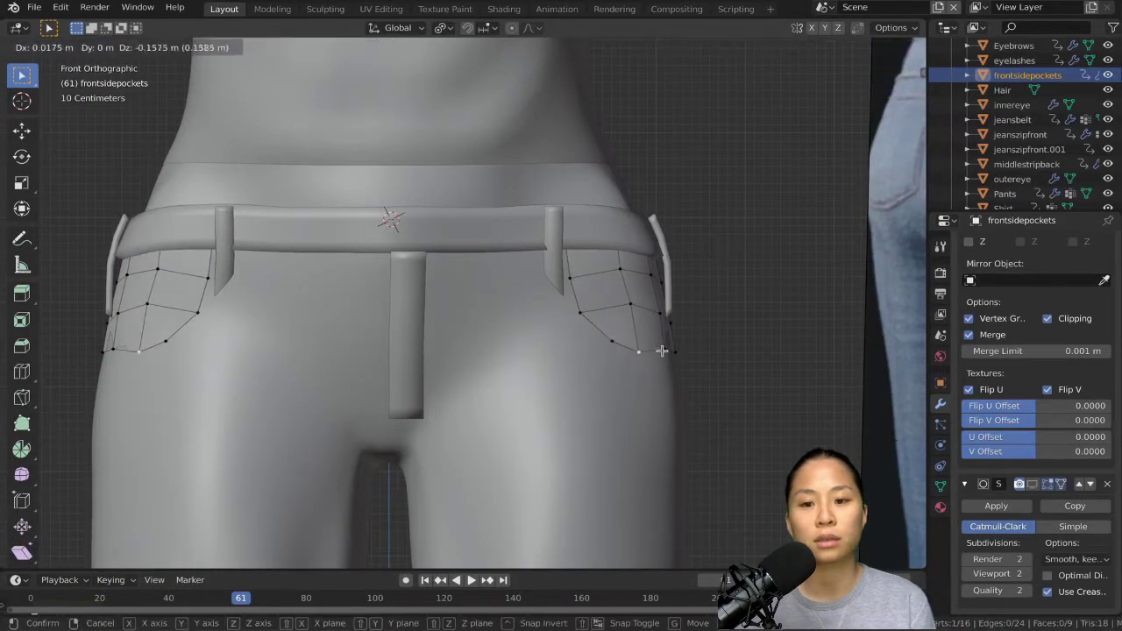
pyautogui.click(658, 350)
pyautogui.scroll(-3, 658, 350)
pyautogui.moveTo(659, 350); pyautogui.dragTo(523, 386, button='middle')
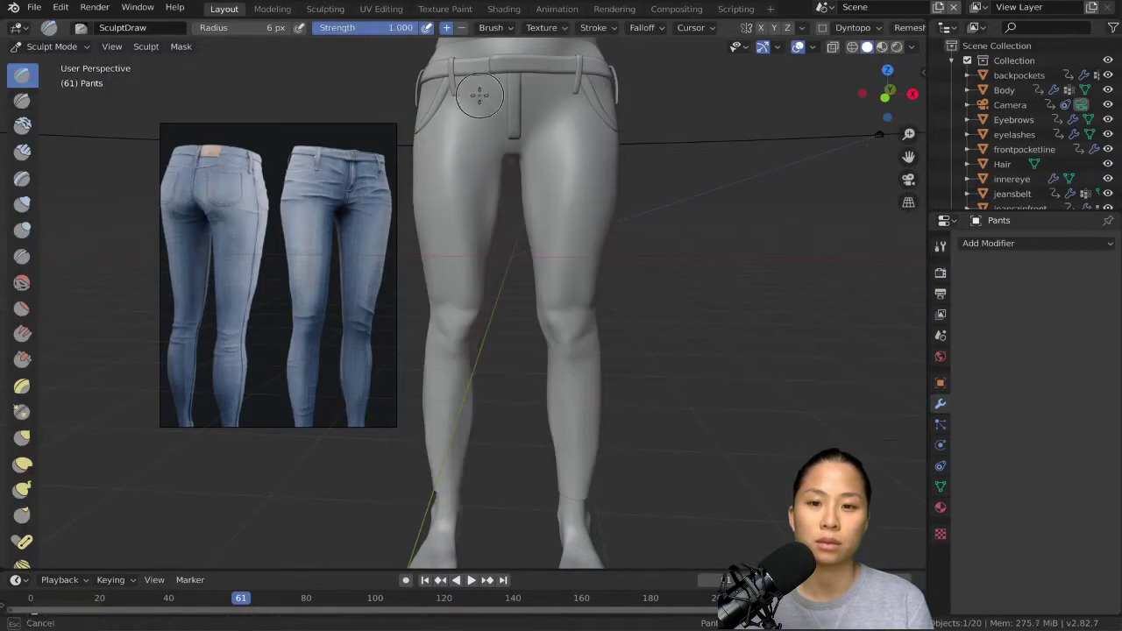
# Step: Inspect the pants' waistband, legs and knees from several angles, briefly checking the mesh in Edit Mode
pyautogui.scroll(4, 479, 95)
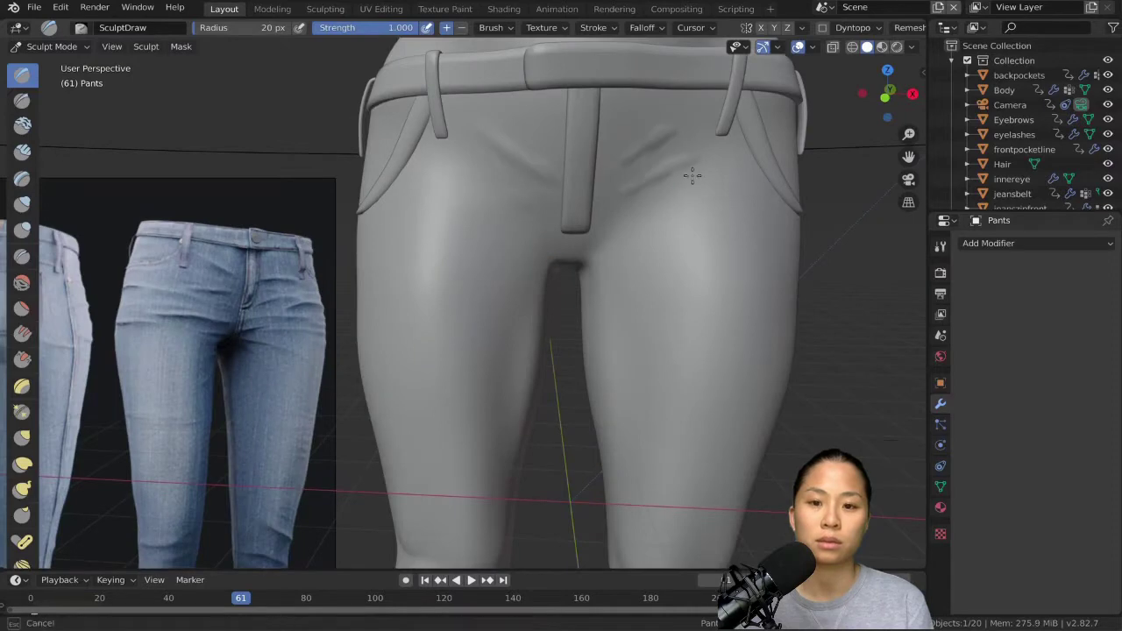
pyautogui.moveTo(693, 176); pyautogui.dragTo(463, 225, button='middle')
pyautogui.scroll(3, 672, 181)
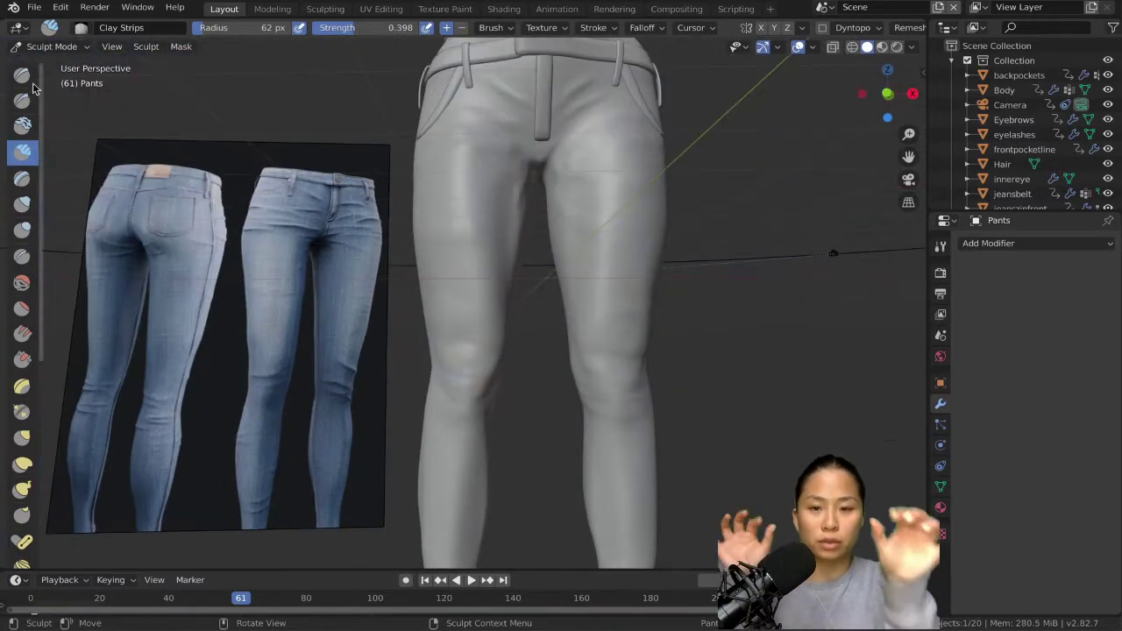
pyautogui.keyDown('shift'); pyautogui.scroll(-5, 516, 364); pyautogui.keyUp('shift')
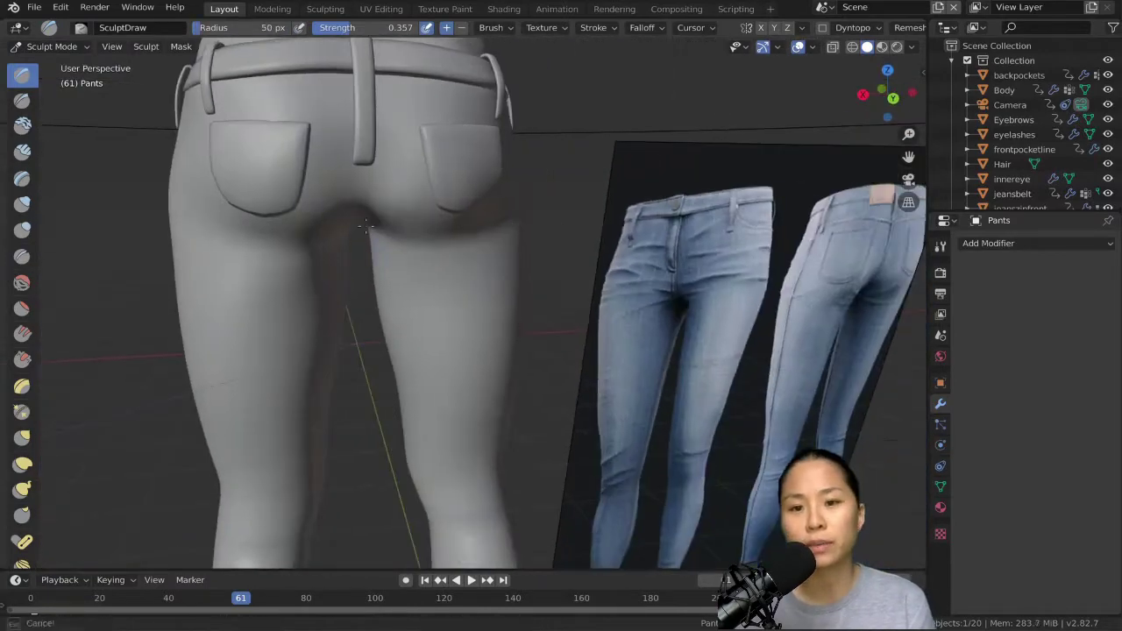
pyautogui.press('Tab')
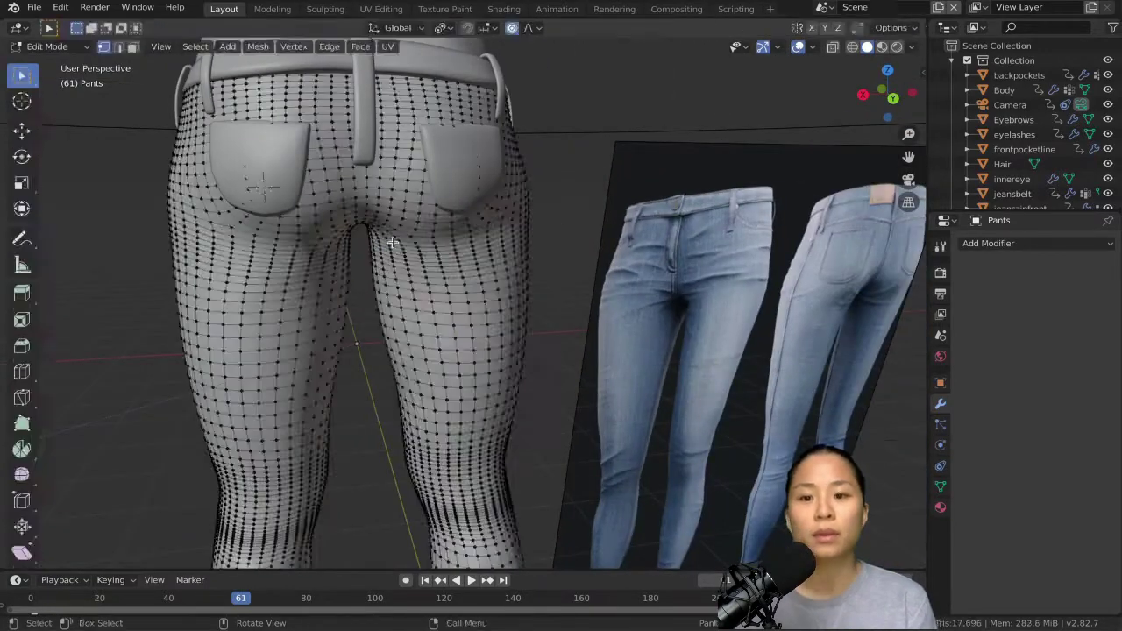
pyautogui.press('Tab')
pyautogui.moveTo(435, 280); pyautogui.dragTo(214, 333, button='middle')
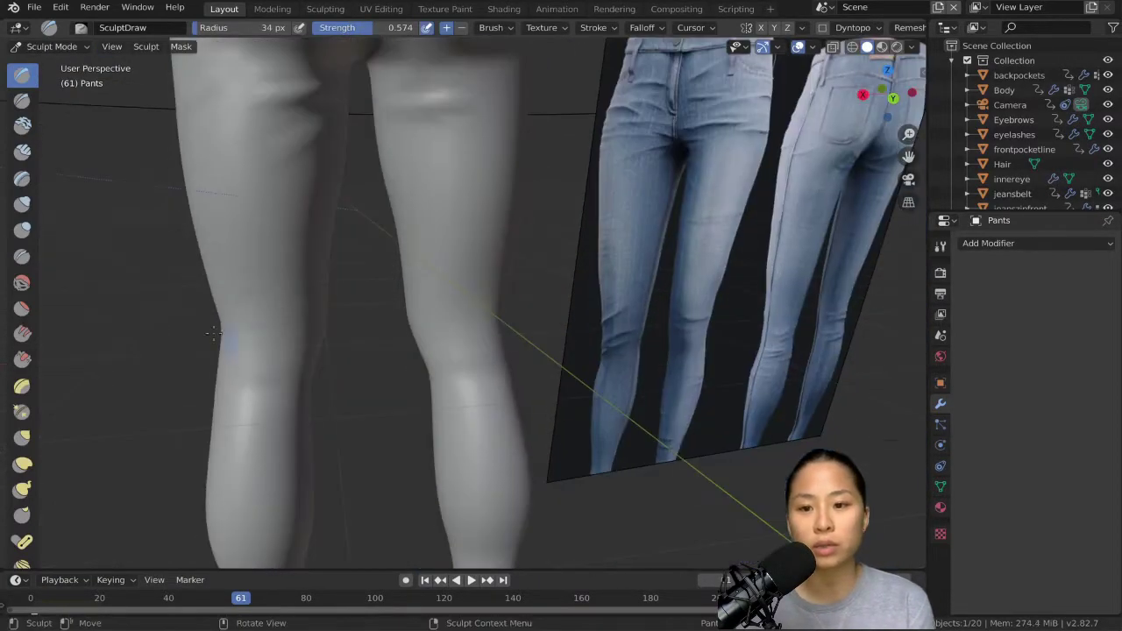
pyautogui.scroll(-3, 520, 389)
pyautogui.moveTo(520, 389)
pyautogui.mouseDown(button='middle')
pyautogui.moveTo(444, 150)
pyautogui.moveTo(404, 111)
pyautogui.mouseUp(button='middle')
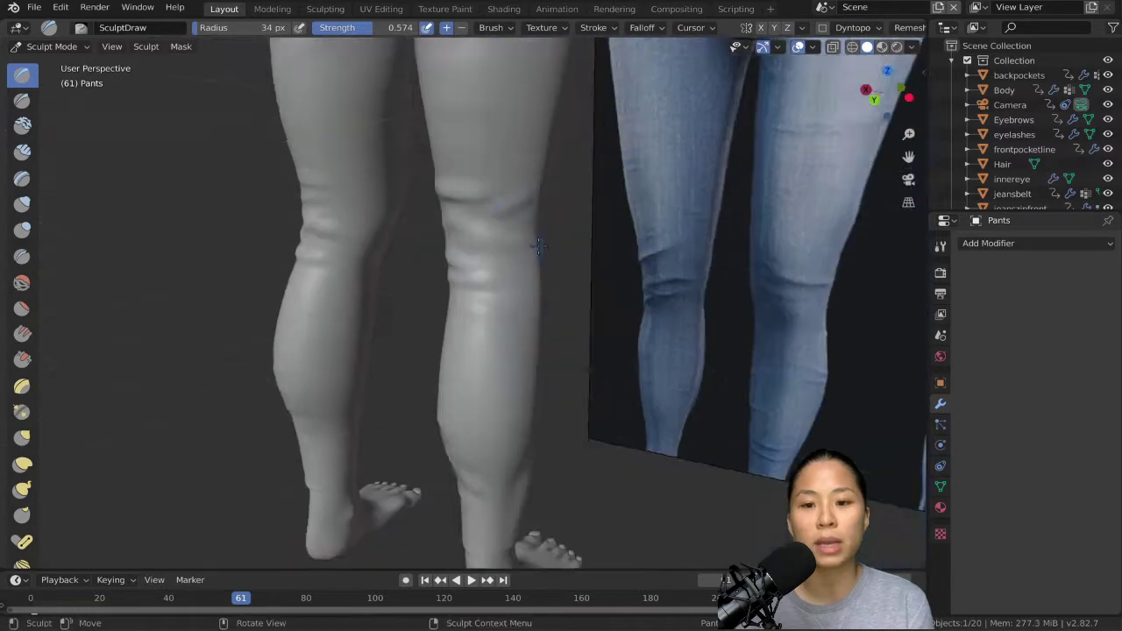
pyautogui.scroll(4, 403, 112)
# Step: Smooth the creases along the sides of the legs and around the hips and pocket lines
pyautogui.hotkey('shift', 's')
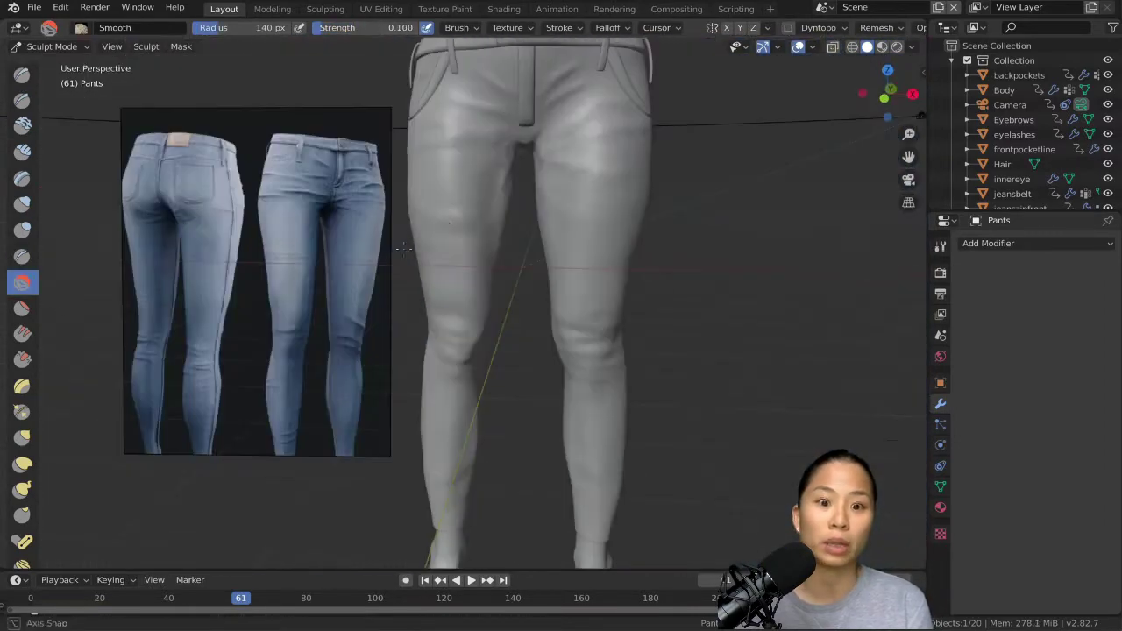
pyautogui.moveTo(491, 263)
pyautogui.mouseDown(button='middle')
pyautogui.moveTo(376, 254)
pyautogui.moveTo(423, 198)
pyautogui.mouseUp(button='middle')
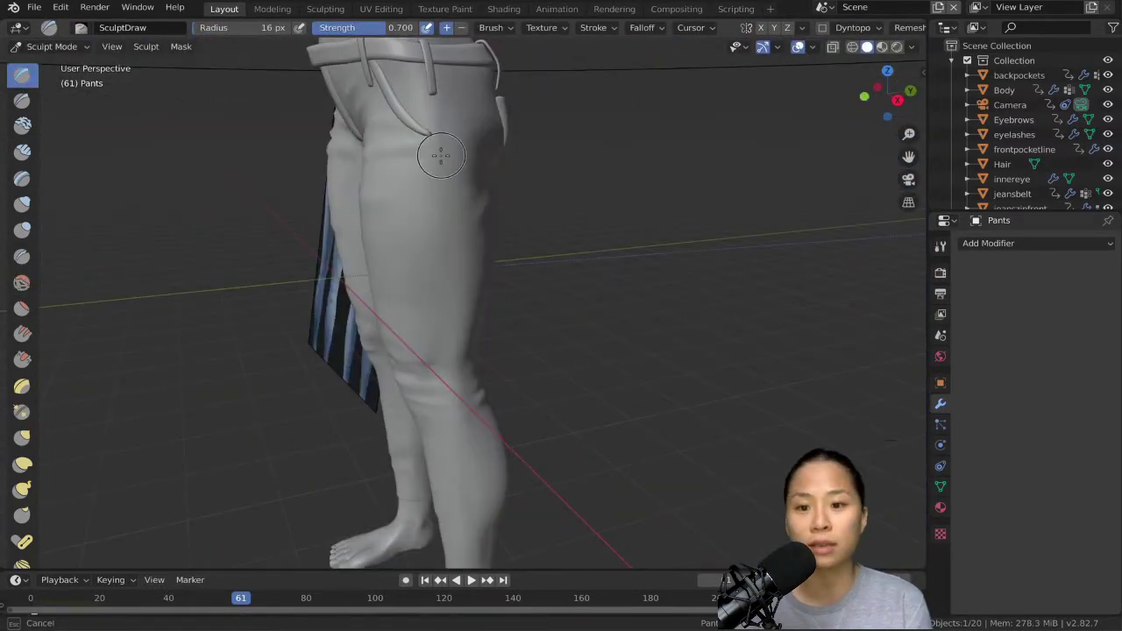
pyautogui.moveTo(441, 156); pyautogui.dragTo(491, 94, button='middle')
pyautogui.moveTo(478, 249); pyautogui.dragTo(394, 225, button='middle')
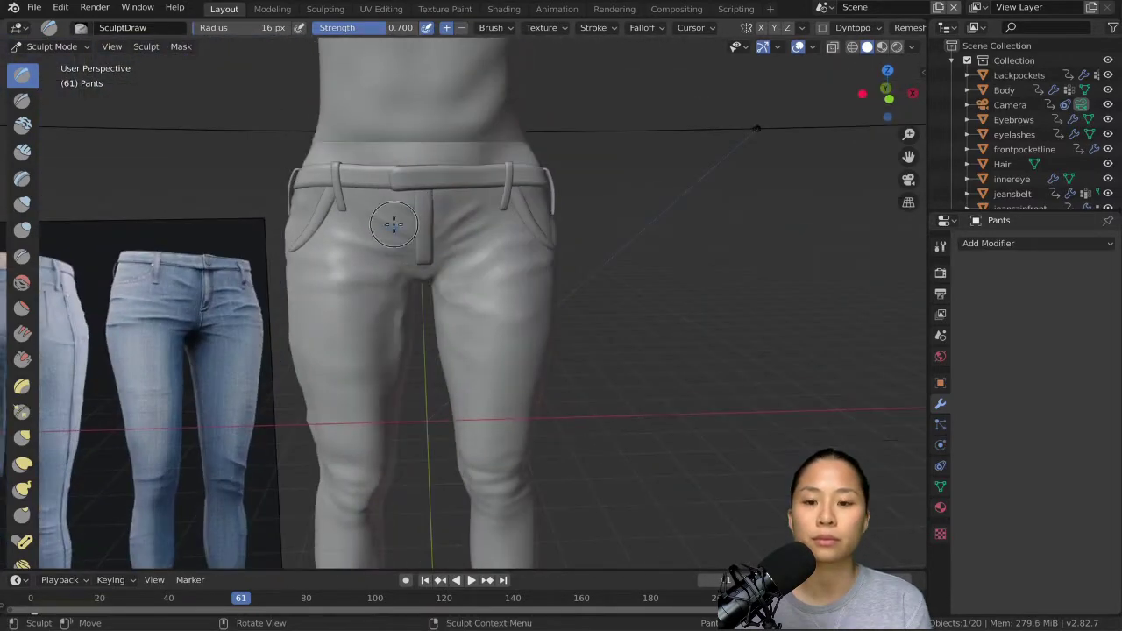
pyautogui.moveTo(600, 418)
pyautogui.mouseDown(button='middle')
pyautogui.moveTo(468, 260)
pyautogui.moveTo(605, 405)
pyautogui.mouseUp(button='middle')
# Step: Inflate folds from the front, then sculpt the back of the pants with Draw at strength 0.400
pyautogui.press('i')
pyautogui.press('KP_1')
pyautogui.scroll(3, 605, 405)
pyautogui.click(23, 80)
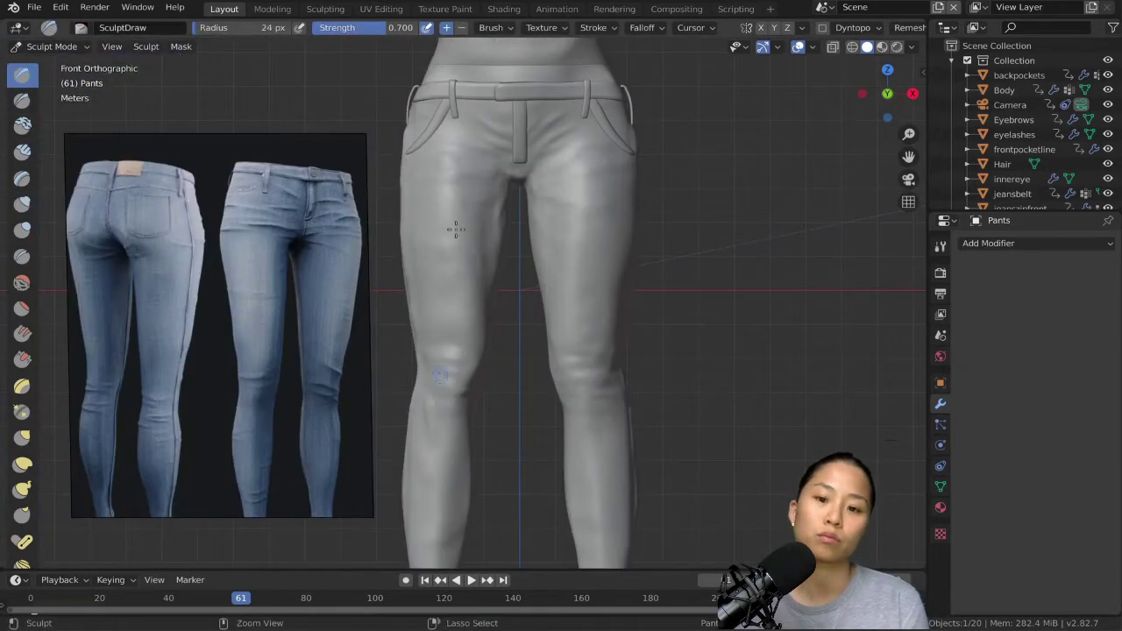
pyautogui.keyDown('ctrl'); pyautogui.moveTo(588, 326); pyautogui.dragTo(433, 480, button='middle'); pyautogui.keyUp('ctrl')
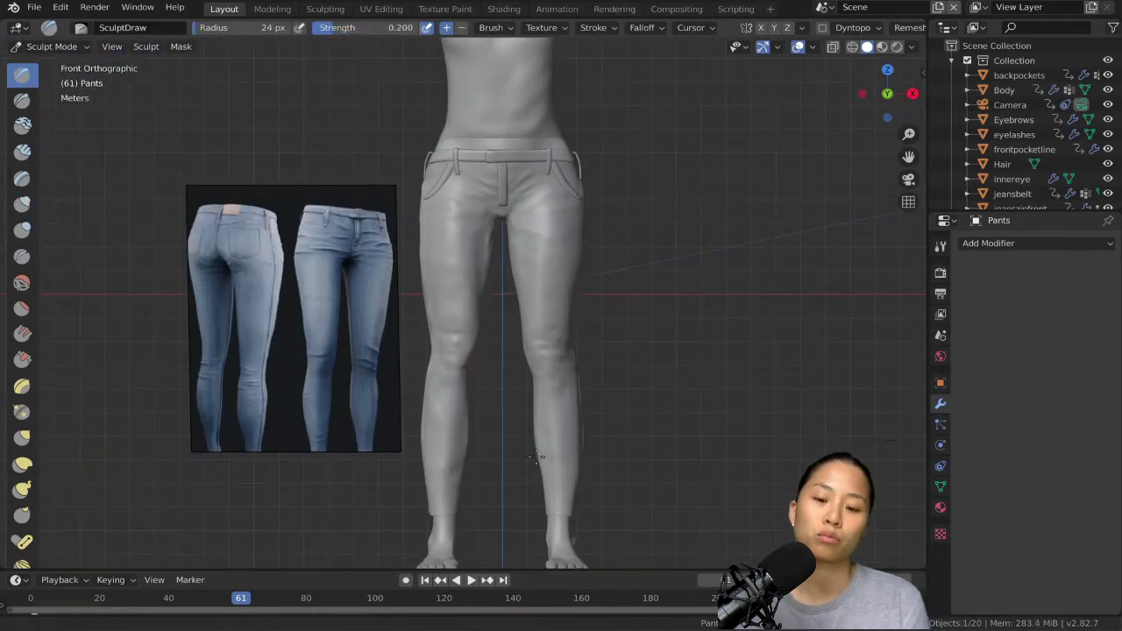
pyautogui.keyDown('ctrl'); pyautogui.moveTo(536, 457); pyautogui.dragTo(369, 166, button='middle'); pyautogui.keyUp('ctrl')
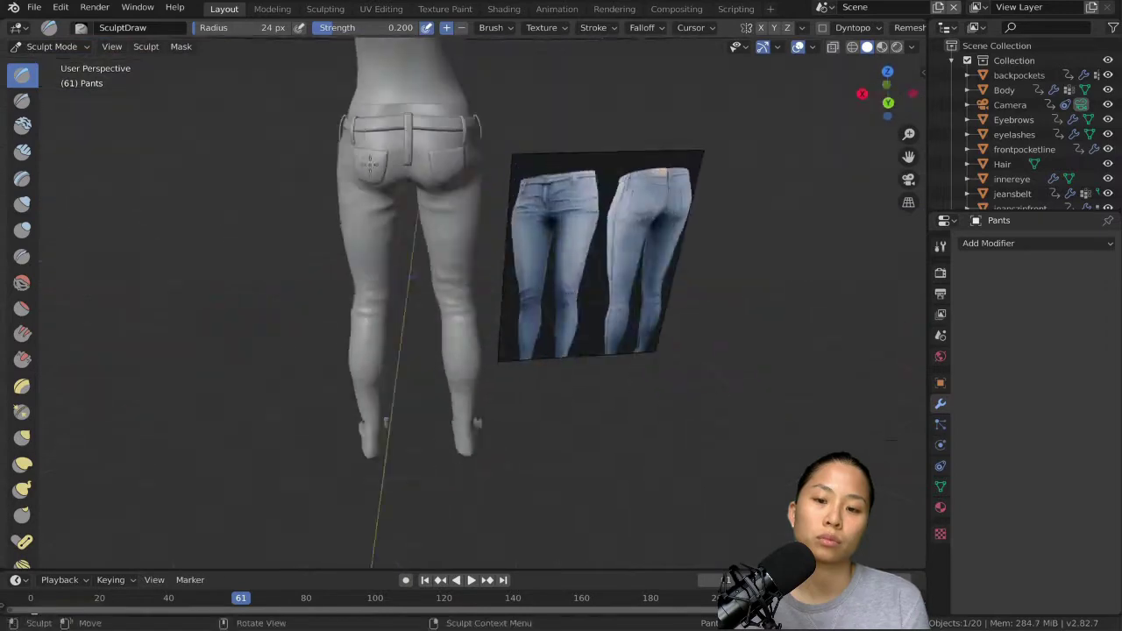
pyautogui.scroll(2, 465, 306)
pyautogui.moveTo(362, 29); pyautogui.dragTo(362, 35)
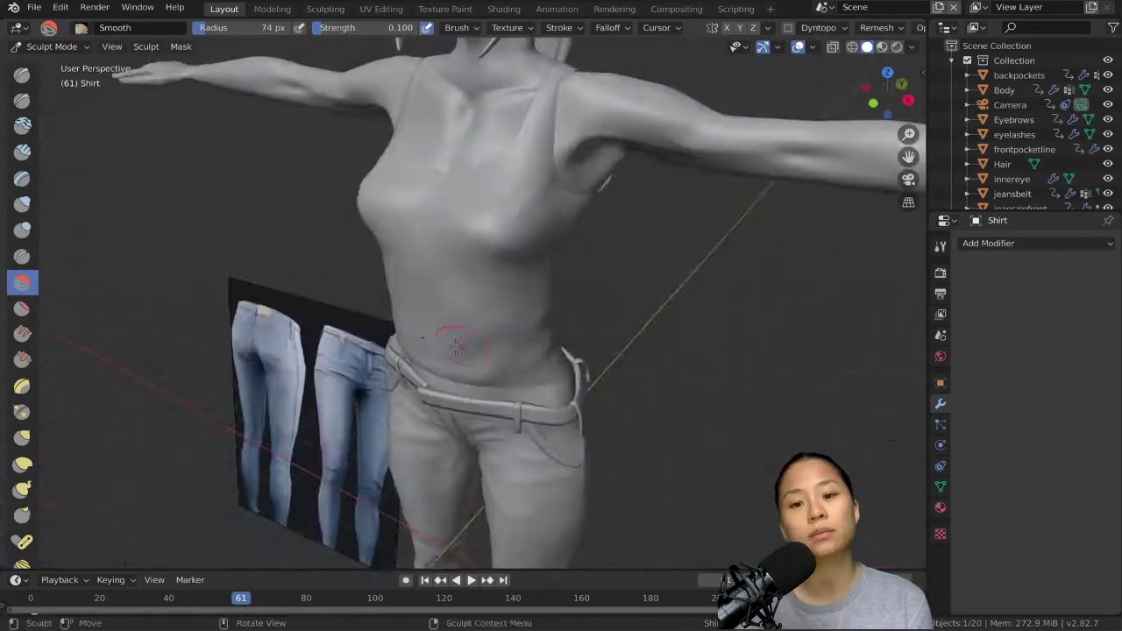
# Step: Switch to smoothing the tank top's torso folds
pyautogui.click(22, 283)
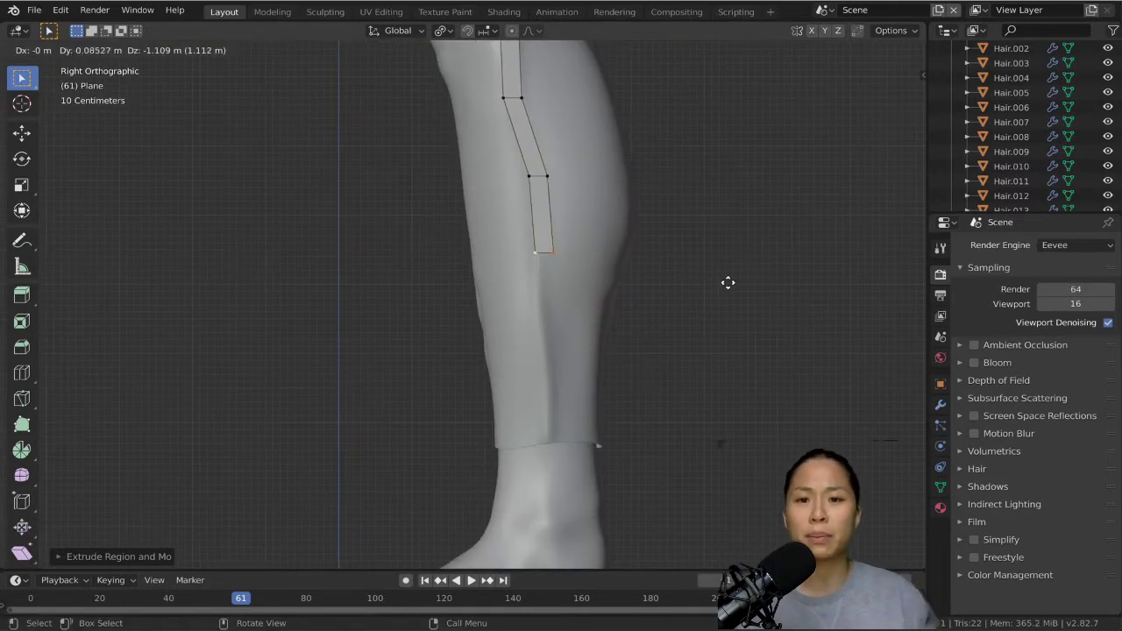
# Step: Align the seam strip's lower-leg vertices to the jeans' outline in front wireframe view
pyautogui.press('KP_1')
pyautogui.scroll(-3, 702, 377)
pyautogui.scroll(3, 672, 313)
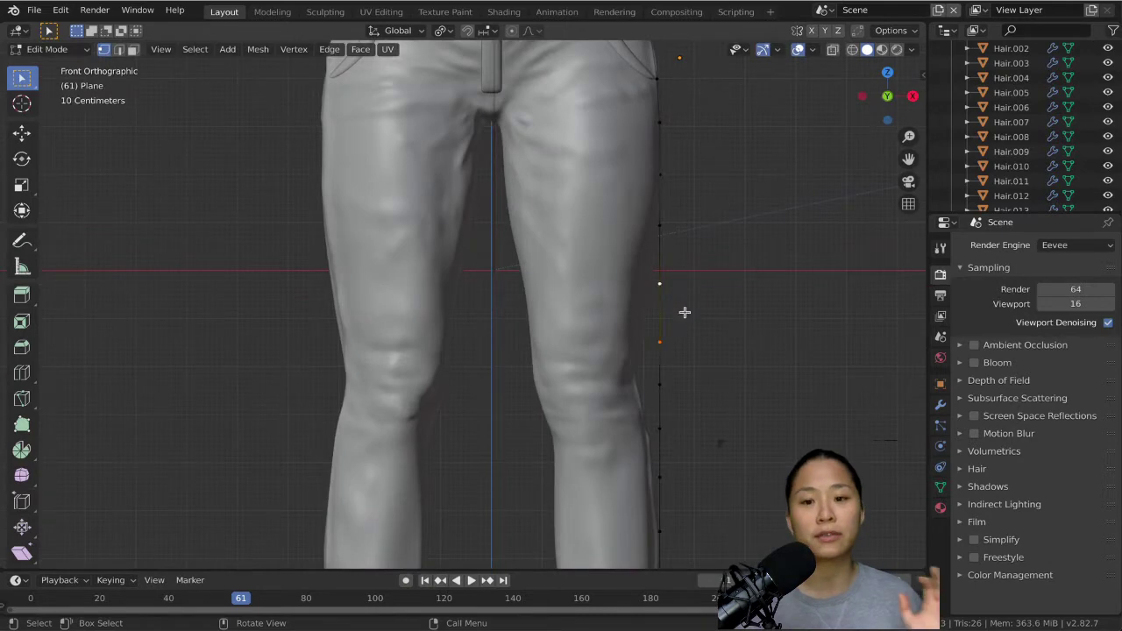
pyautogui.hotkey('shift', 'z')
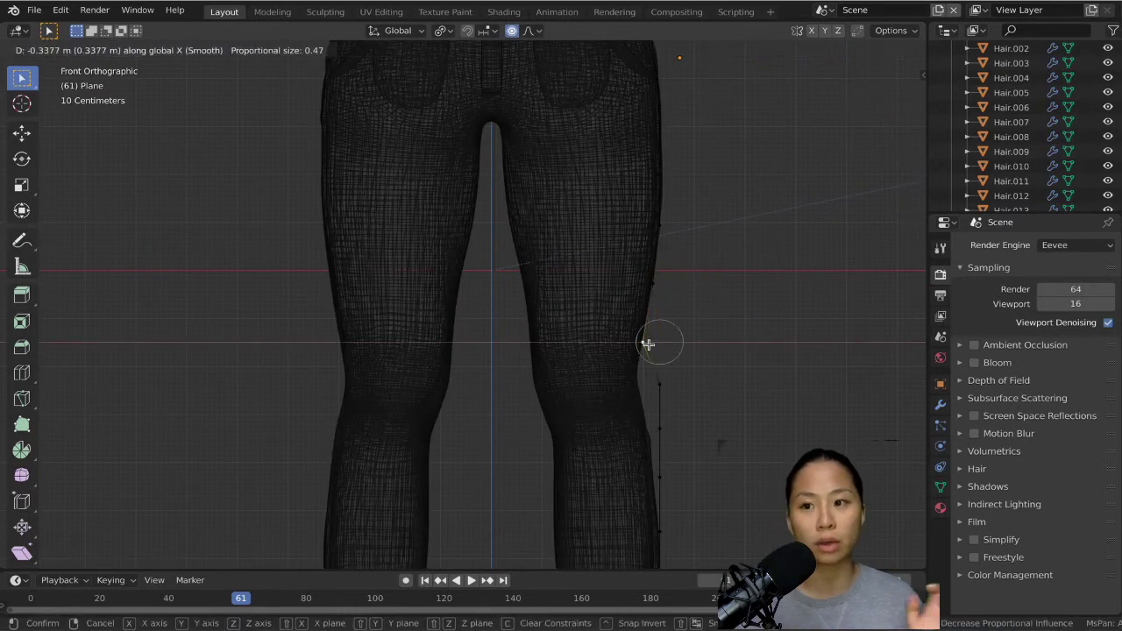
pyautogui.click(641, 383)
pyautogui.keyDown('shift'); pyautogui.moveTo(695, 419); pyautogui.dragTo(711, 243, button='middle'); pyautogui.keyUp('shift')
pyautogui.press('g')
pyautogui.press('x')
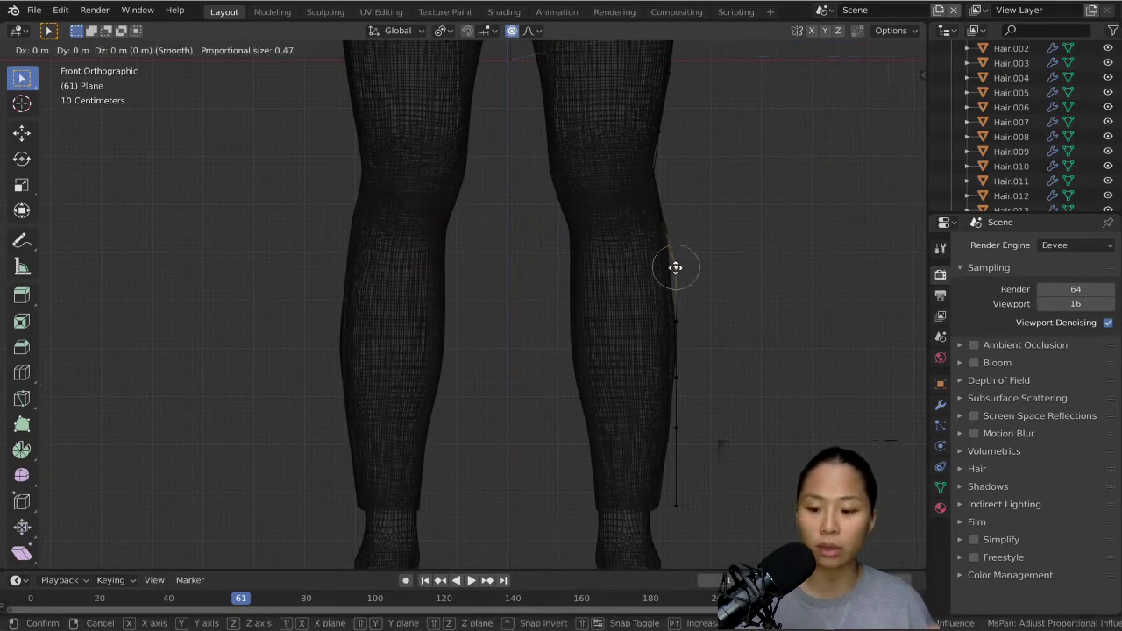
pyautogui.click(681, 426)
pyautogui.scroll(-4, 689, 277)
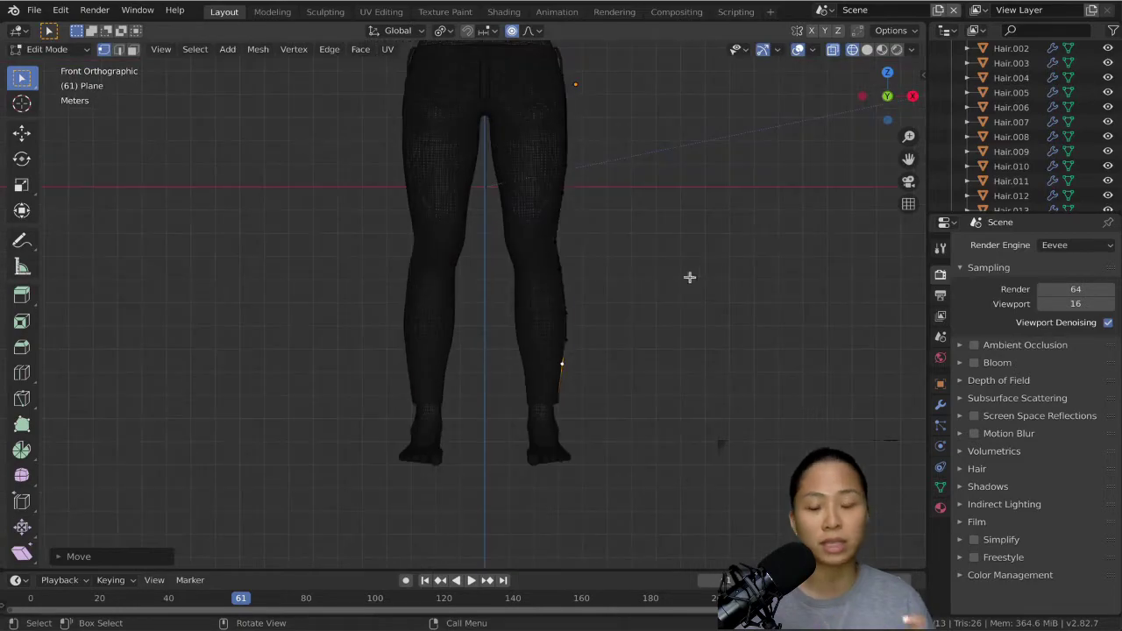
pyautogui.click(643, 180)
pyautogui.scroll(3, 643, 180)
pyautogui.hotkey('shift', 'z')
# Step: Check the seam strip from the right side and adjust another vertex in front view
pyautogui.moveTo(643, 180); pyautogui.dragTo(541, 276, button='middle')
pyautogui.press('KP_3')
pyautogui.click(387, 50)
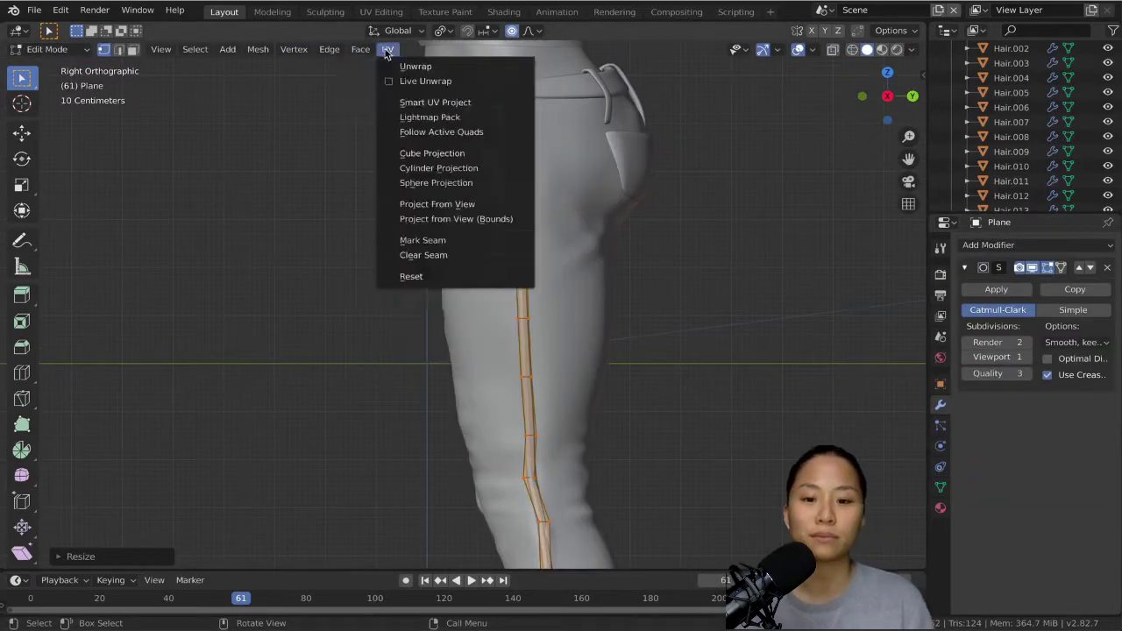
pyautogui.press('KP_1')
pyautogui.press('g')
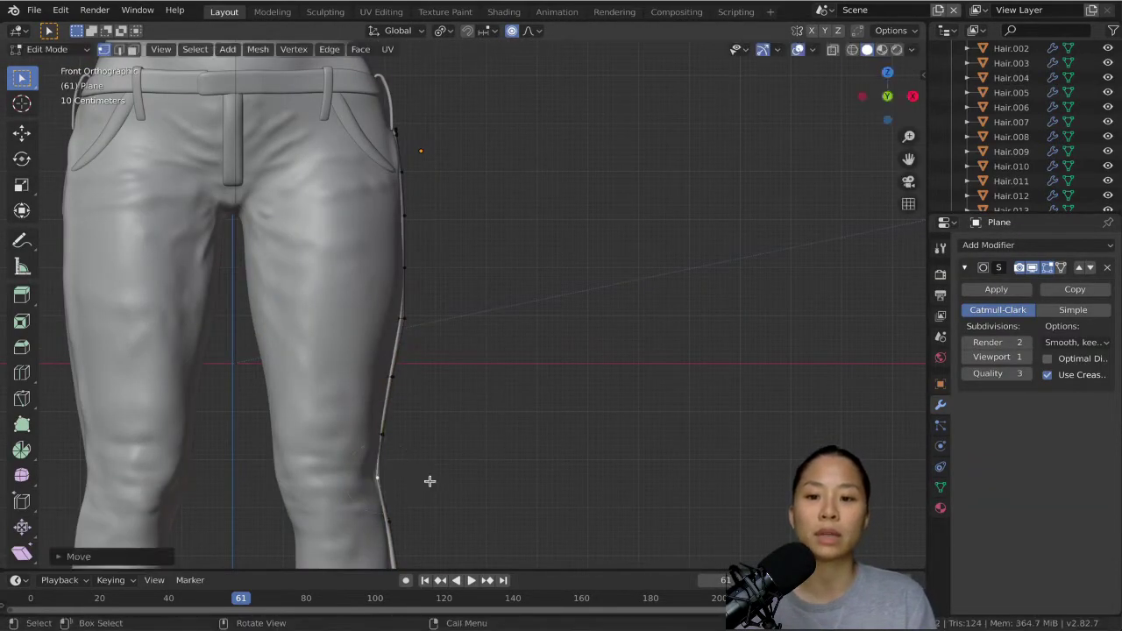
pyautogui.keyDown('shift'); pyautogui.scroll(-6, 429, 481); pyautogui.keyUp('shift')
pyautogui.click(486, 497)
pyautogui.scroll(-4, 534, 345)
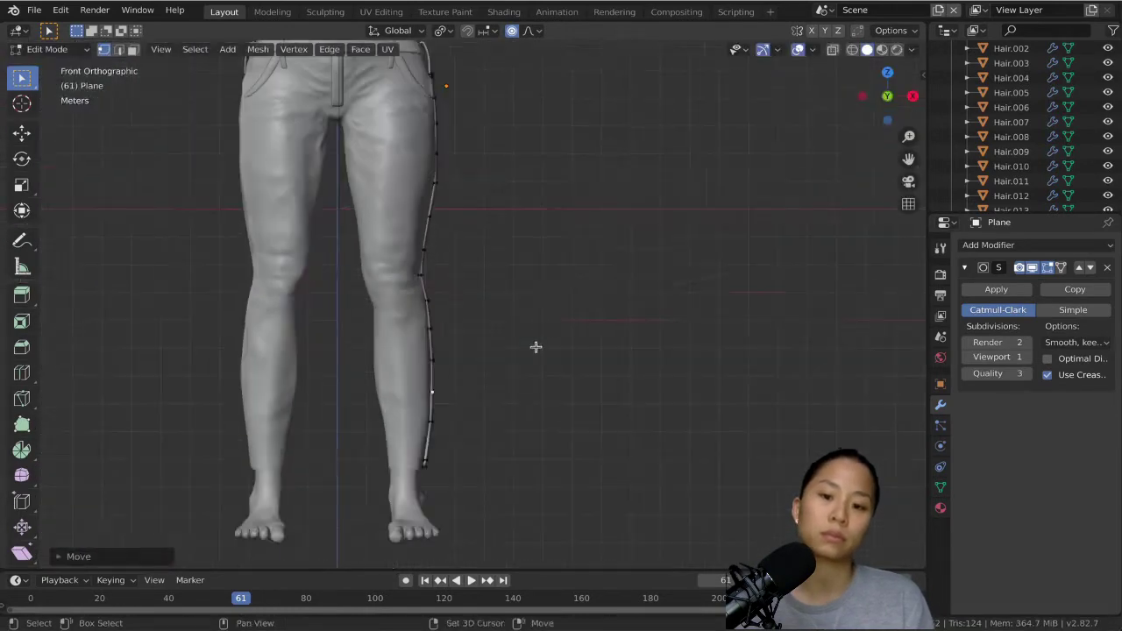
# Step: Apply all transforms to the seam strip and add a Mirror modifier for the other leg
pyautogui.press('Tab')
pyautogui.hotkey('ctrl', 'a')
pyautogui.click(476, 323)
pyautogui.click(1037, 245)
pyautogui.click(797, 441)
pyautogui.scroll(5, 596, 195)
pyautogui.scroll(-8, 596, 195)
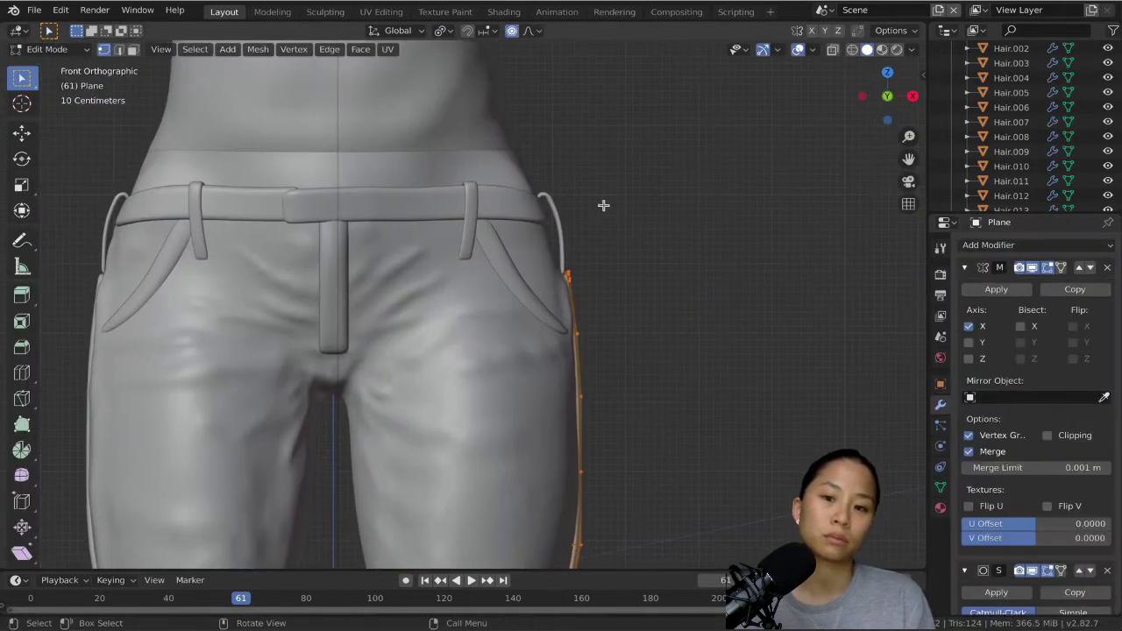
# Step: Add a small scaled plane and place it on the jeans surface below the waistband
pyautogui.hotkey('shift', 'a')
pyautogui.click(700, 218)
pyautogui.press('s')
pyautogui.click(512, 296)
pyautogui.scroll(6, 512, 296)
pyautogui.press('g')
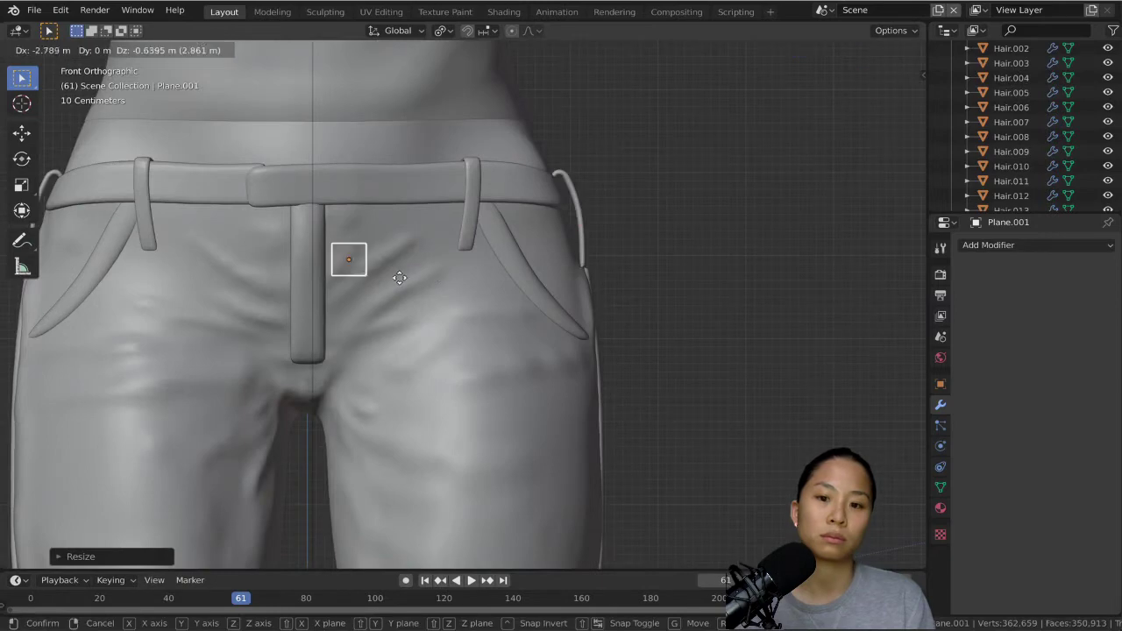
pyautogui.press('Tab')
pyautogui.press('KP_3')
pyautogui.press('g')
pyautogui.click(567, 217)
pyautogui.click(533, 151)
pyautogui.press('KP_1')
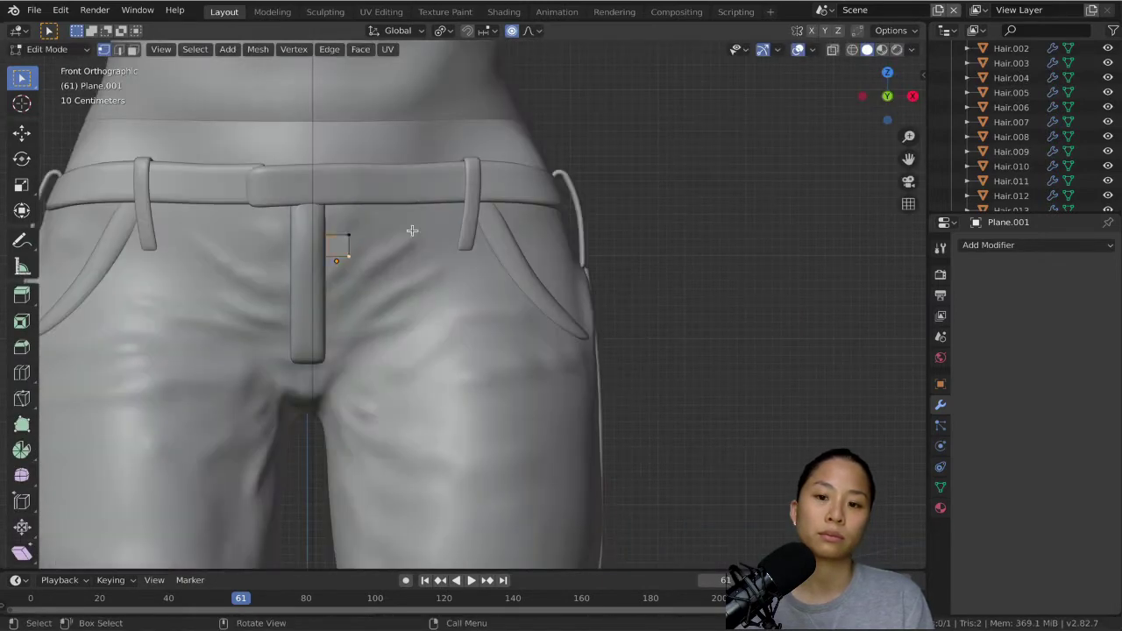
pyautogui.moveTo(348, 233); pyautogui.dragTo(464, 333, button='middle')
# Step: Squash the plane into a thin strip and extrude its edge horizontally to the right
pyautogui.press('g')
pyautogui.click(432, 249)
pyautogui.press('KP_1')
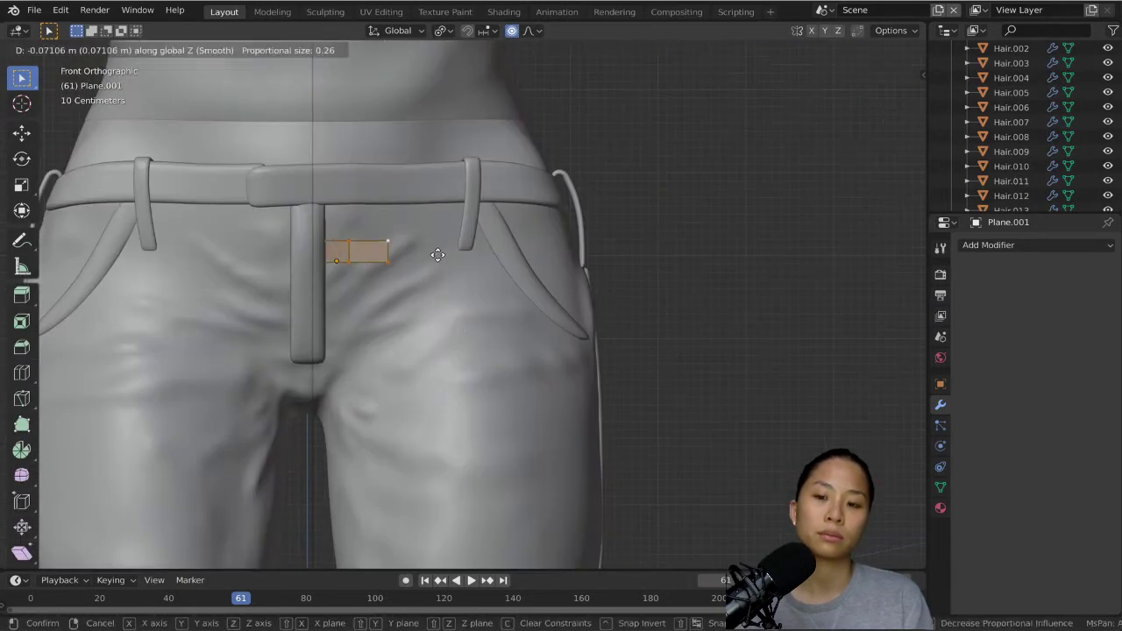
pyautogui.click(432, 249)
pyautogui.press('s')
pyautogui.click(502, 322)
pyautogui.press('e')
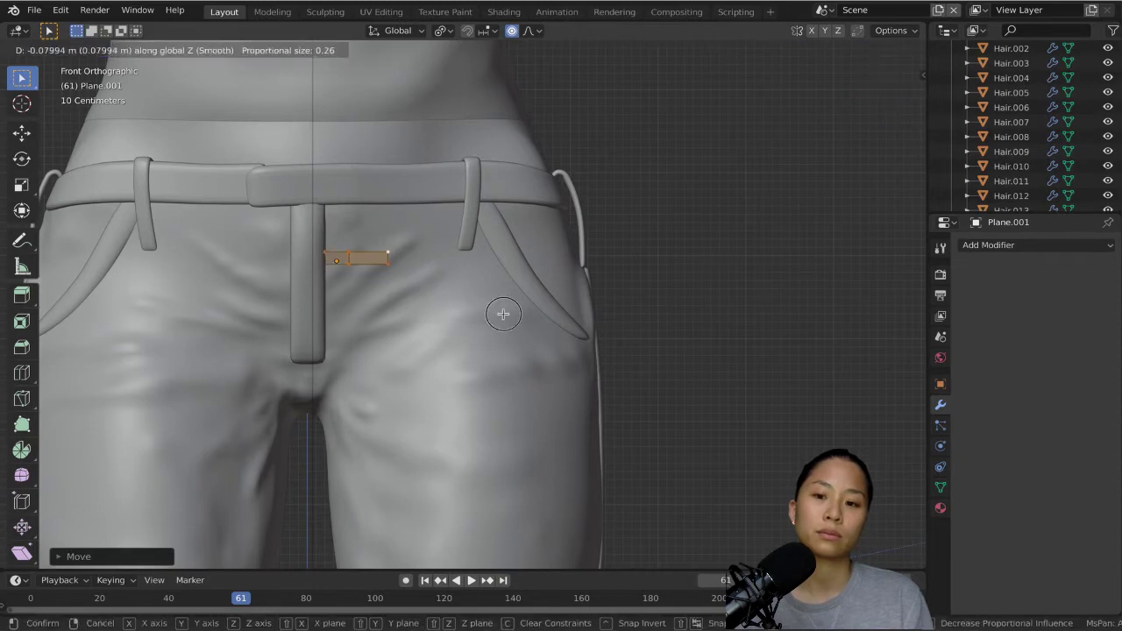
pyautogui.rightClick(495, 303)
pyautogui.press('g')
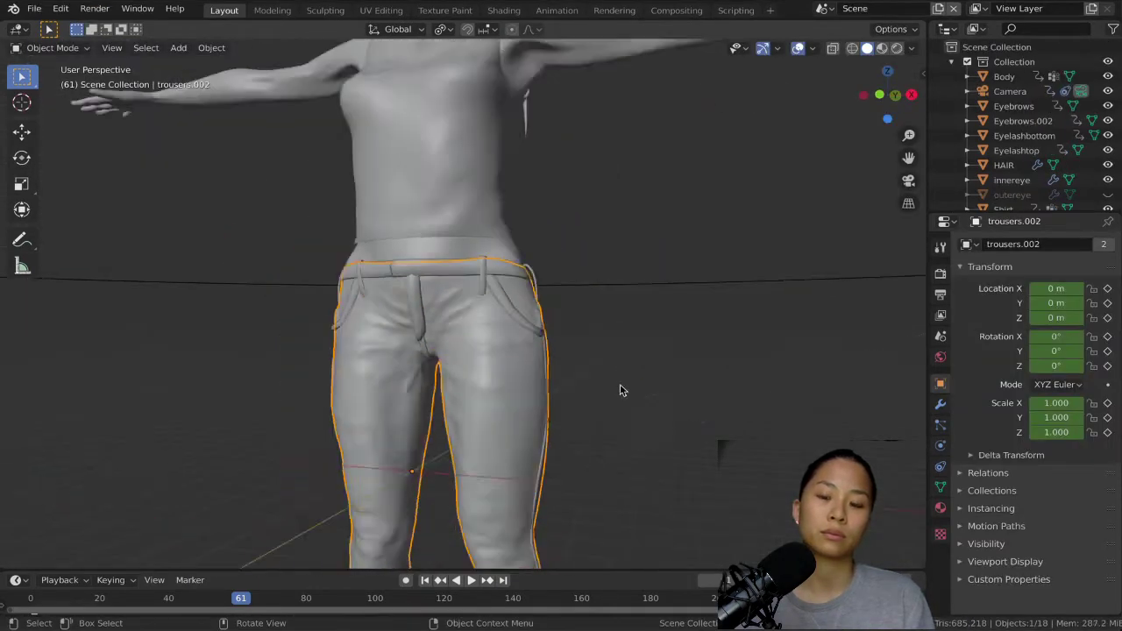
pyautogui.click(552, 307)
pyautogui.moveTo(639, 304); pyautogui.dragTo(702, 342, button='middle')
pyautogui.press('KP_1')
pyautogui.click(666, 256)
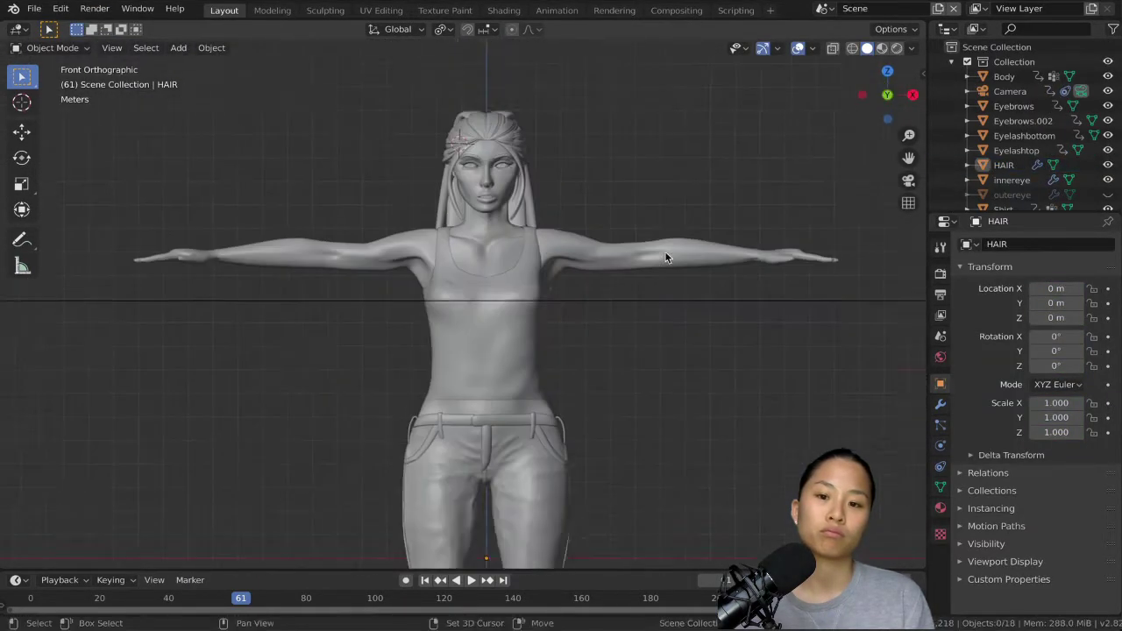
pyautogui.scroll(-3, 637, 278)
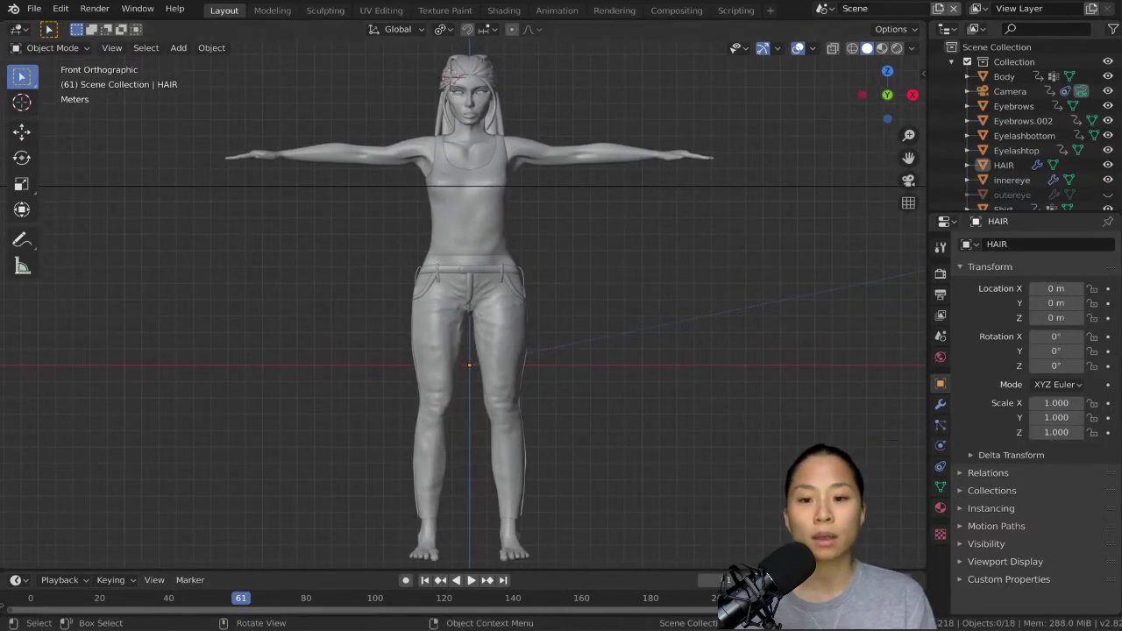